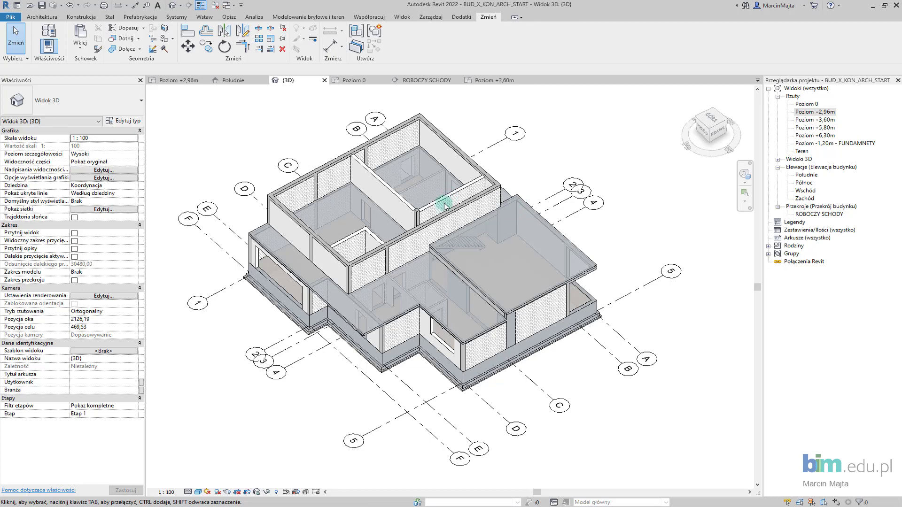
# Open the Poziom +2,96m plan, dismiss the save reminder and start the WA Wall tool
pyautogui.click(179, 80)
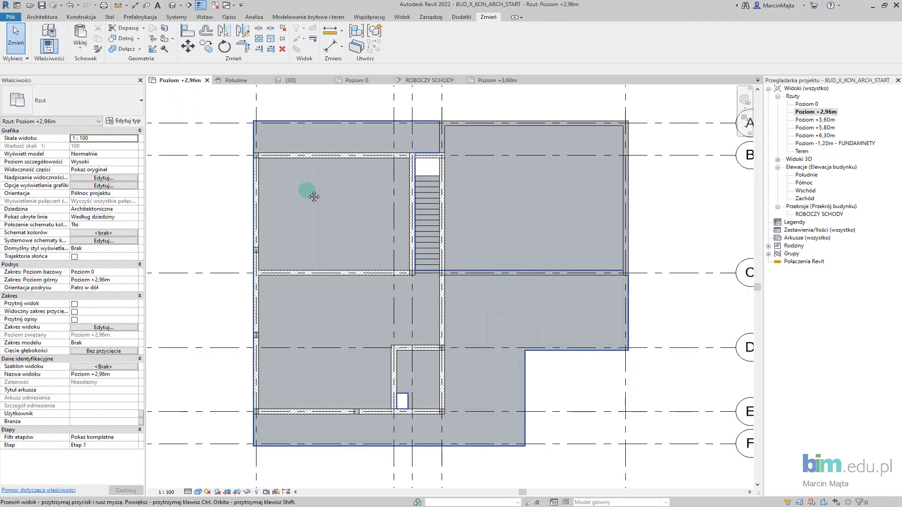
pyautogui.moveTo(312, 196); pyautogui.dragTo(325, 195, button='middle')
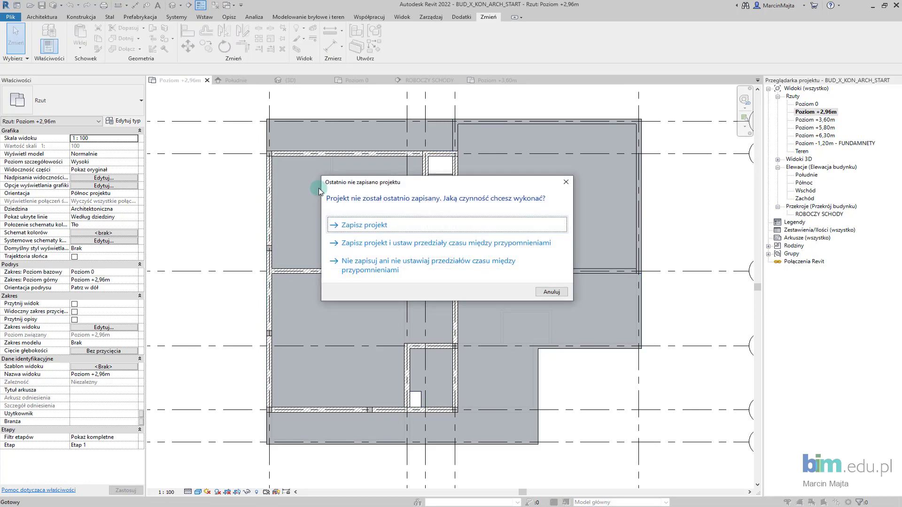
pyautogui.click(371, 227)
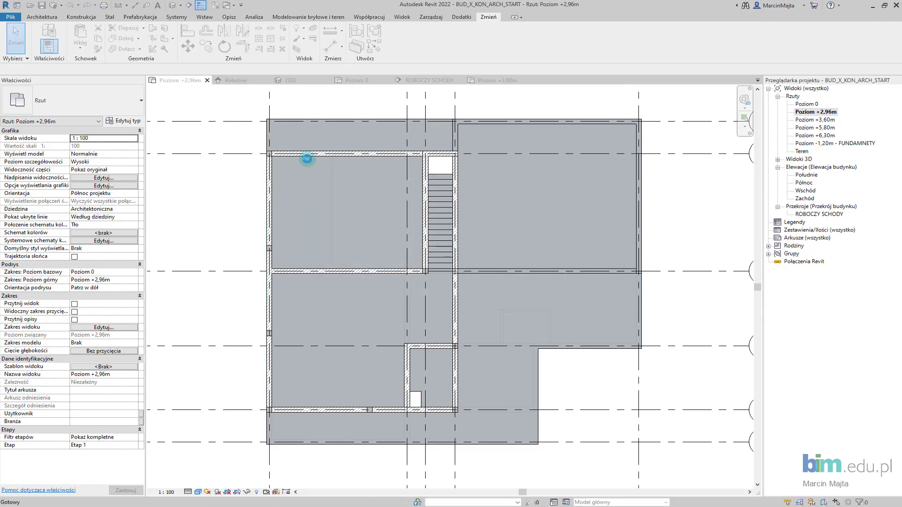
pyautogui.press('w')
pyautogui.press('a')
pyautogui.scroll(2, 307, 160)
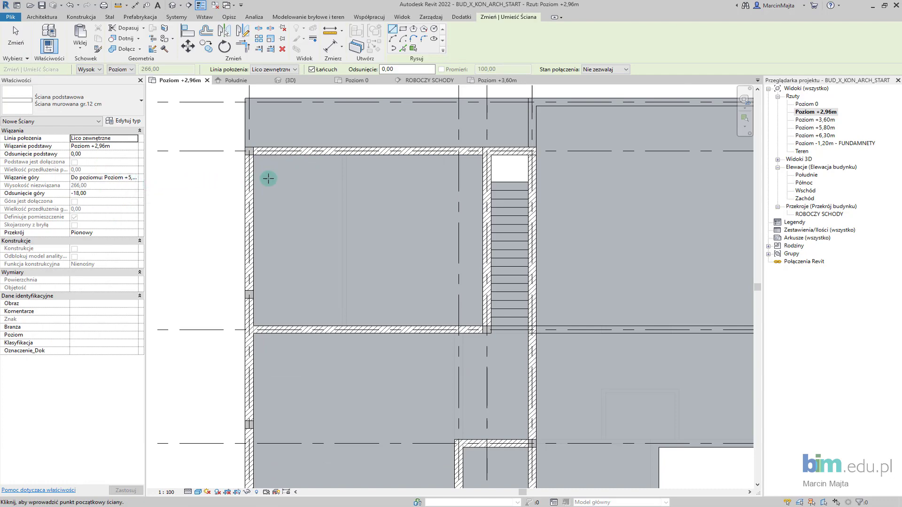
# Draw a vertical 12 cm partition wall splitting the upper-left room
pyautogui.scroll(2, 368, 155)
pyautogui.click(371, 152)
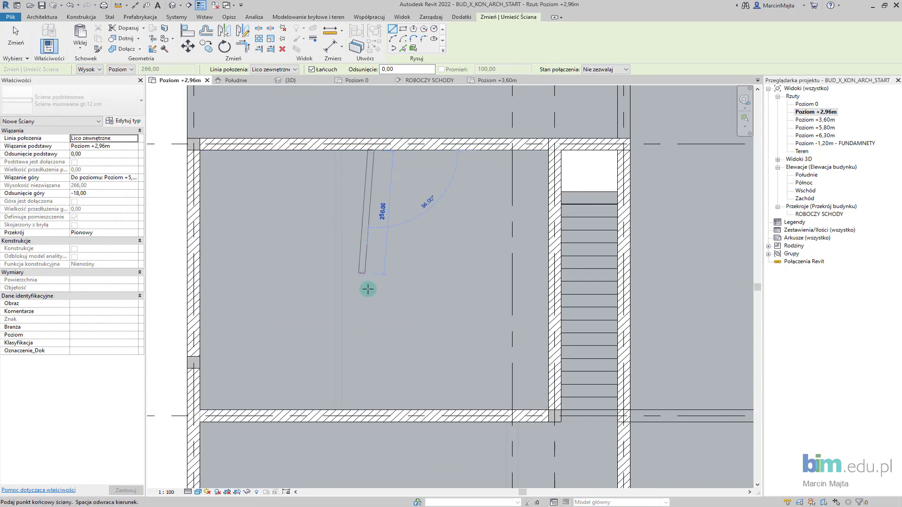
pyautogui.click(374, 403)
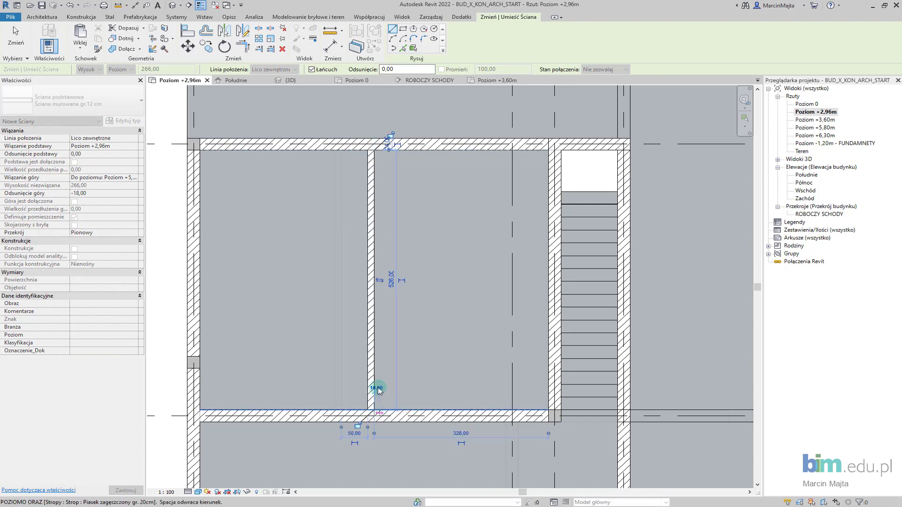
pyautogui.scroll(-2, 374, 383)
pyautogui.moveTo(379, 342); pyautogui.dragTo(427, 221, button='middle')
pyautogui.scroll(1, 465, 328)
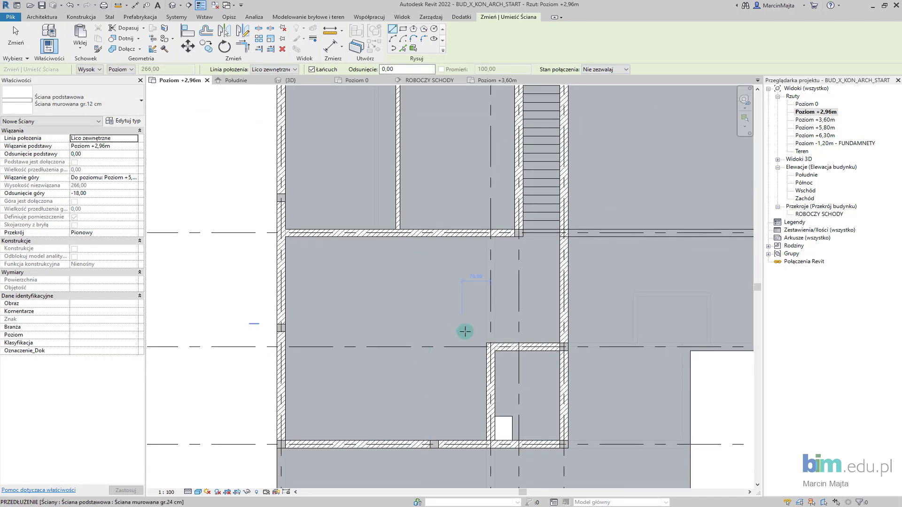
pyautogui.scroll(1, 417, 302)
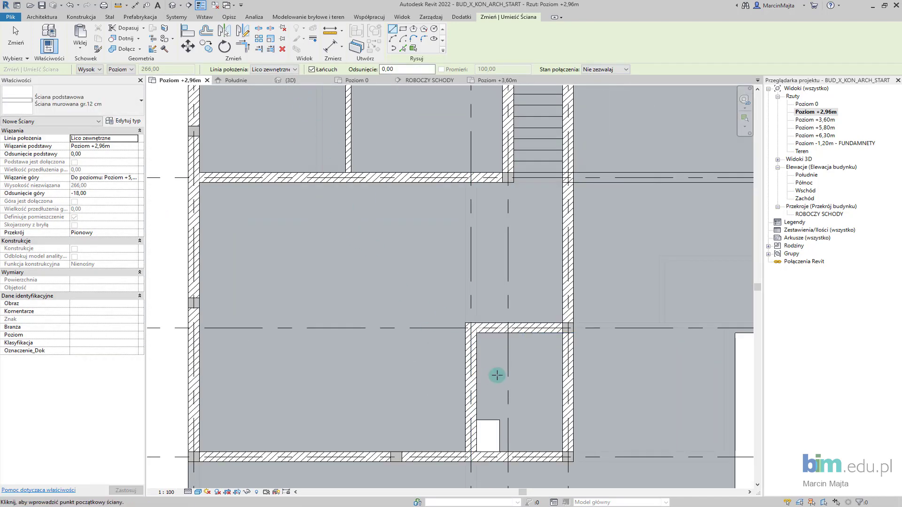
pyautogui.click(466, 320)
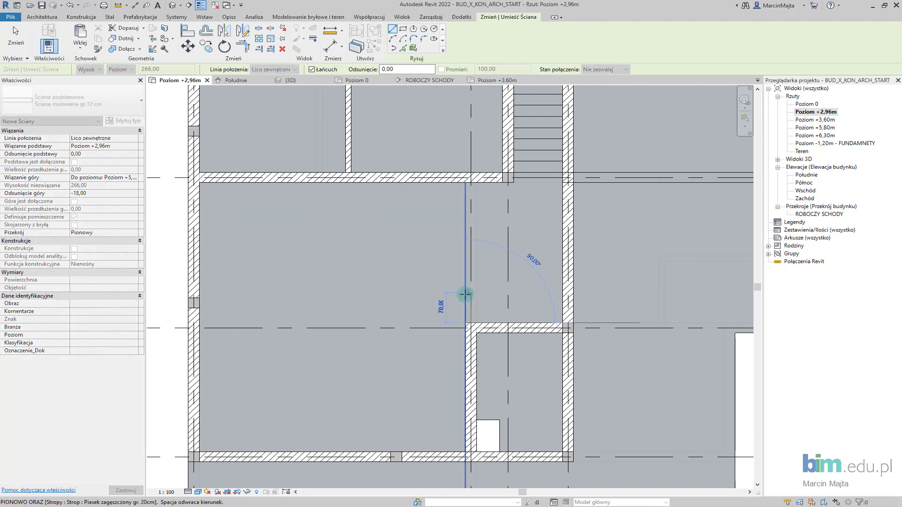
pyautogui.press('Escape')
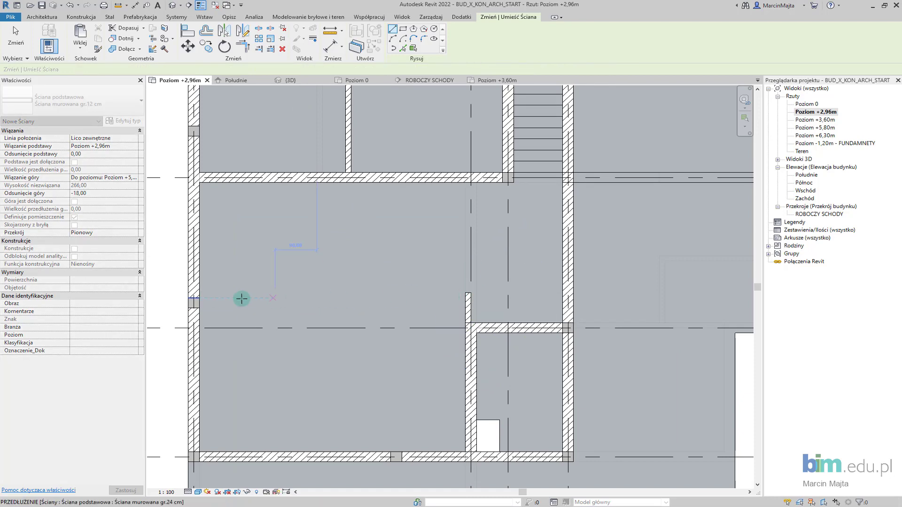
# Draw a 576 cm horizontal wall across the lower rooms and a vertical wall below it
pyautogui.scroll(2, 195, 298)
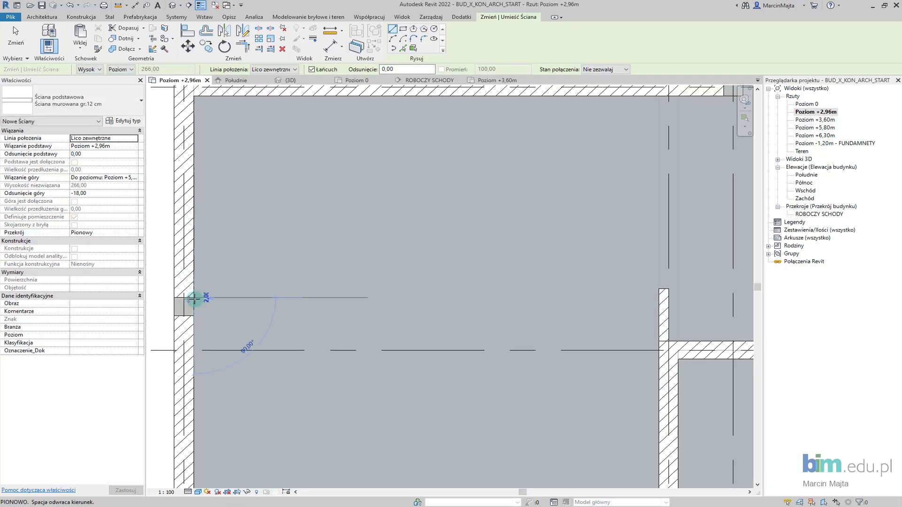
pyautogui.click(193, 298)
pyautogui.click(658, 295)
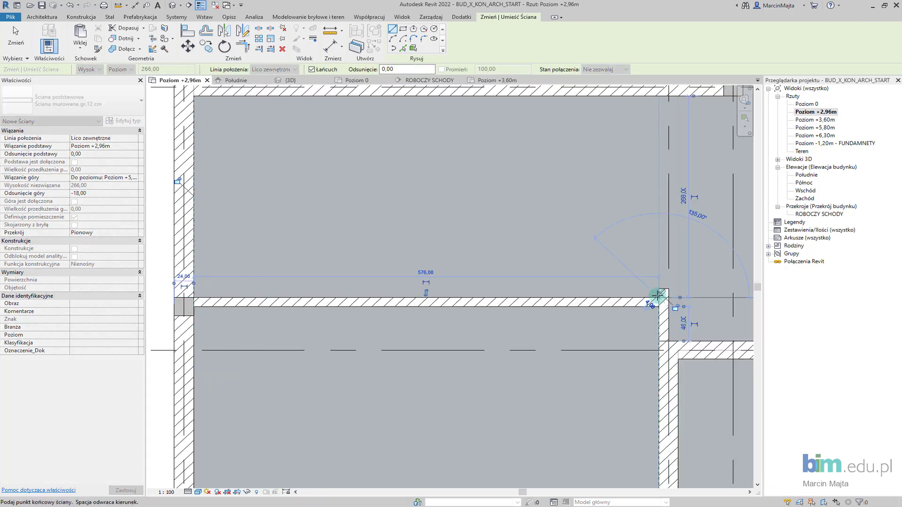
pyautogui.press('Escape')
pyautogui.scroll(-3, 584, 312)
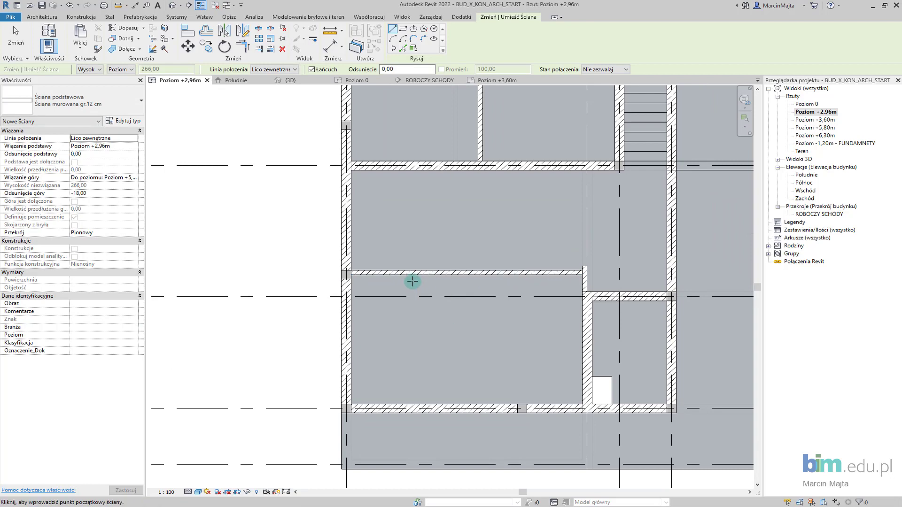
pyautogui.click(420, 276)
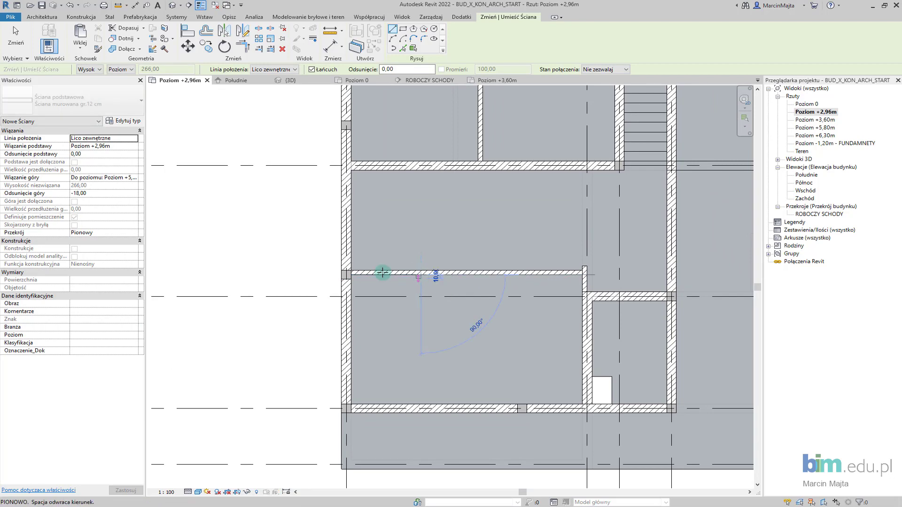
pyautogui.click(419, 404)
pyautogui.scroll(-2, 419, 393)
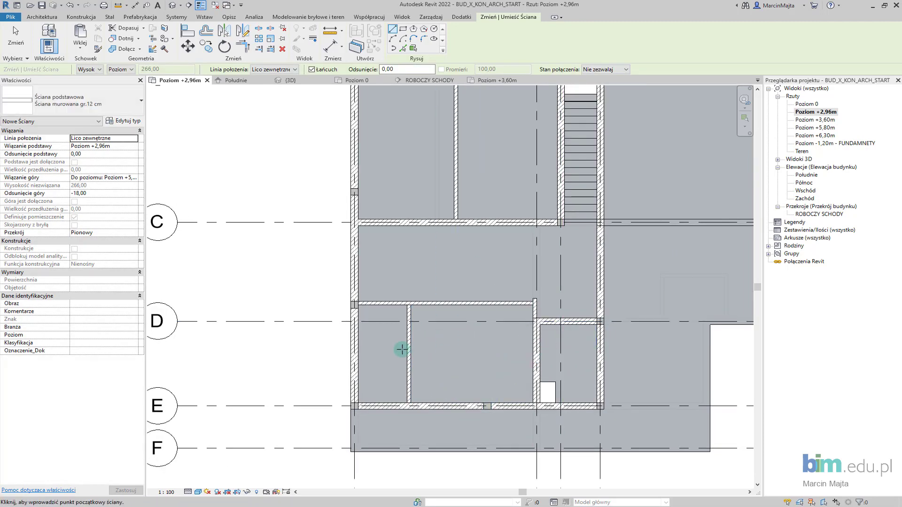
pyautogui.moveTo(375, 282); pyautogui.dragTo(343, 363, button='middle')
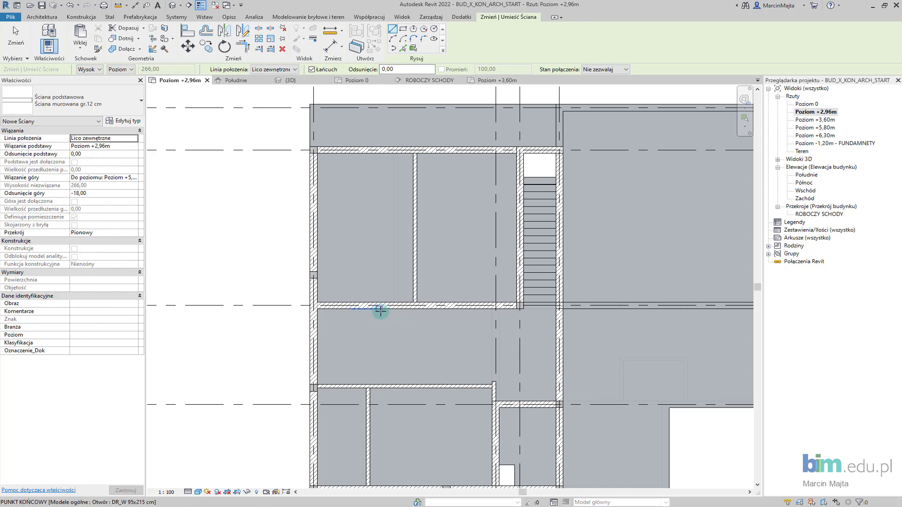
# Draw an L-shaped hallway wall and a short vertical wall up from the lower hallway wall
pyautogui.click(381, 309)
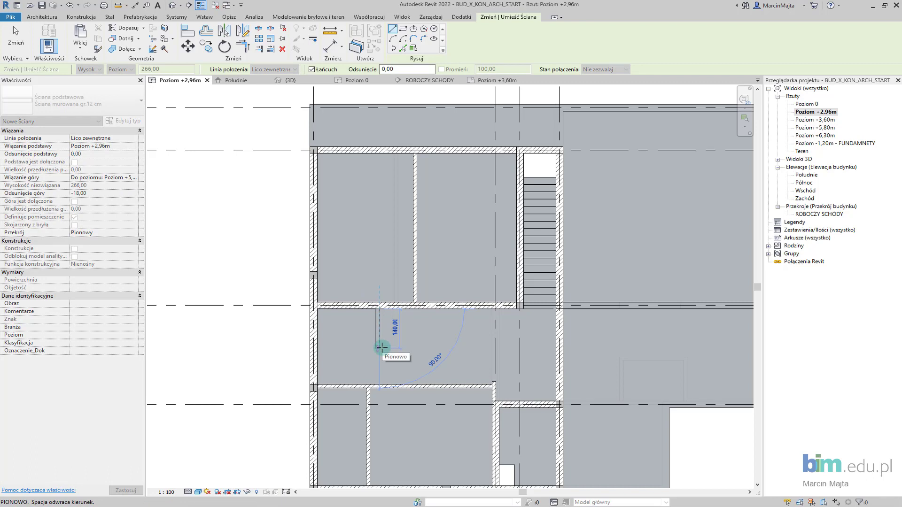
pyautogui.click(381, 348)
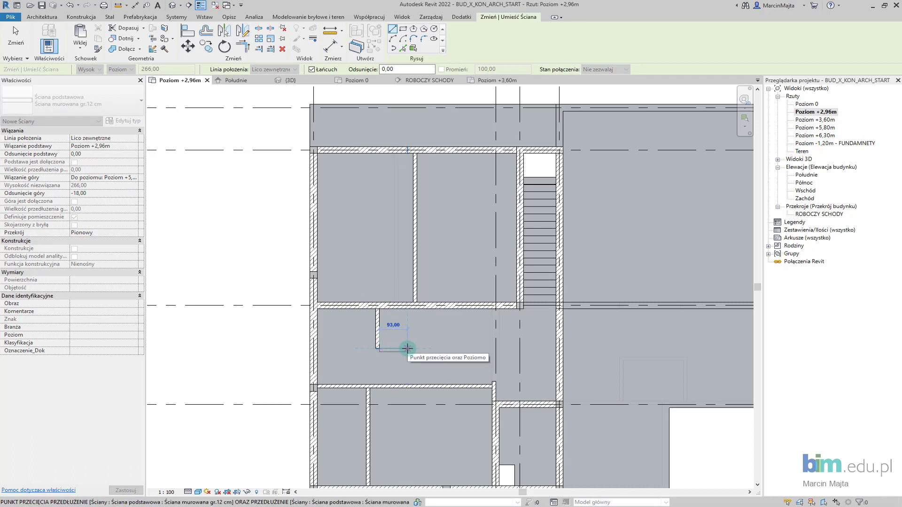
pyautogui.click(406, 348)
pyautogui.press('Escape')
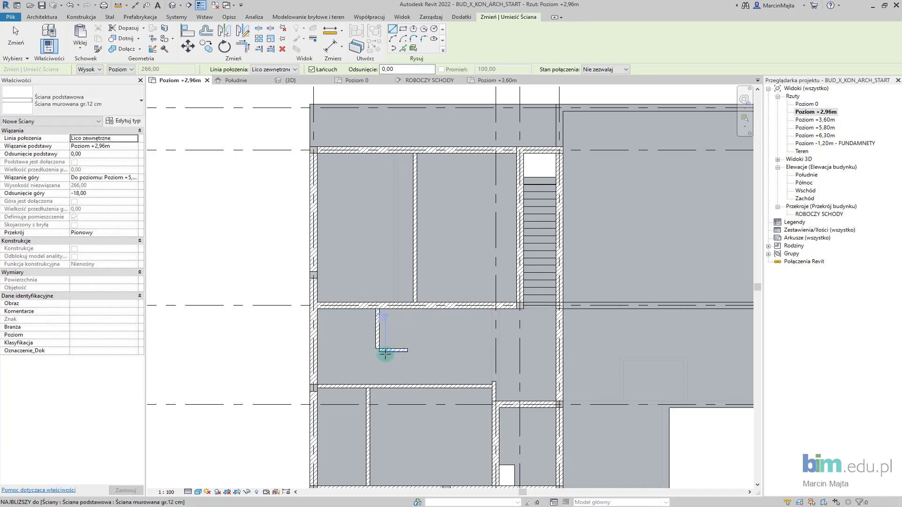
pyautogui.scroll(1, 384, 355)
pyautogui.scroll(1, 385, 355)
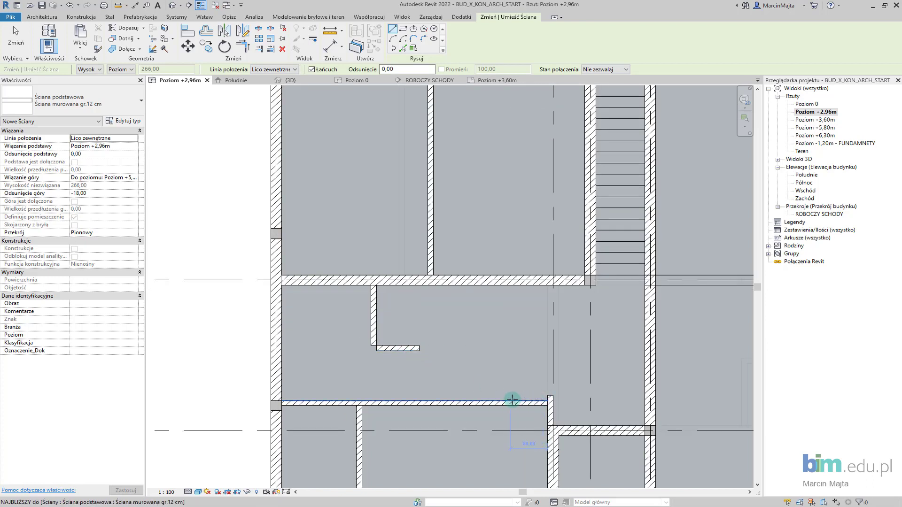
pyautogui.click(494, 400)
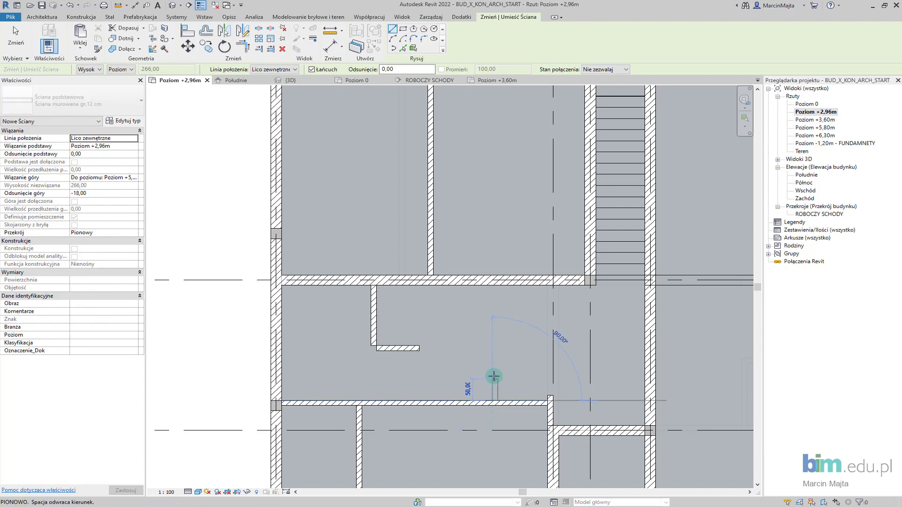
pyautogui.click(494, 347)
pyautogui.press('Escape')
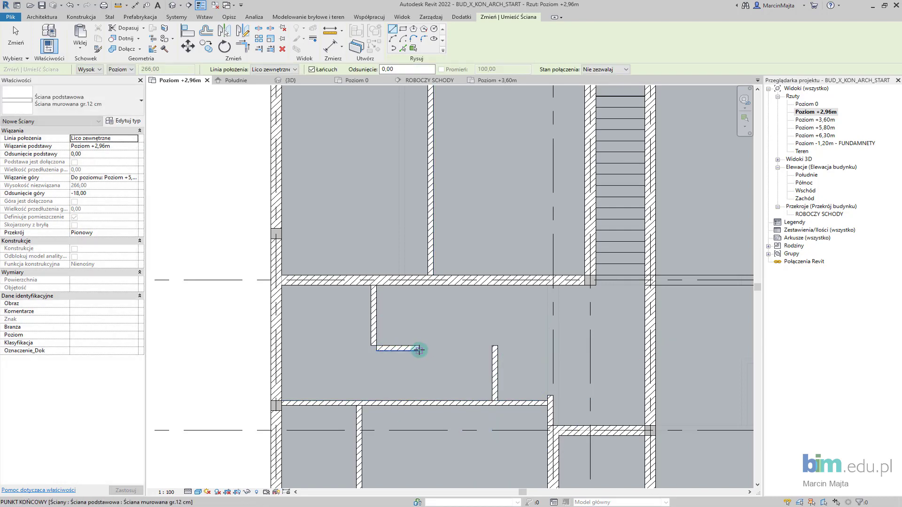
# Add a 105 cm wall turning down to the lower wall and a 120 cm wall to the right
pyautogui.click(419, 345)
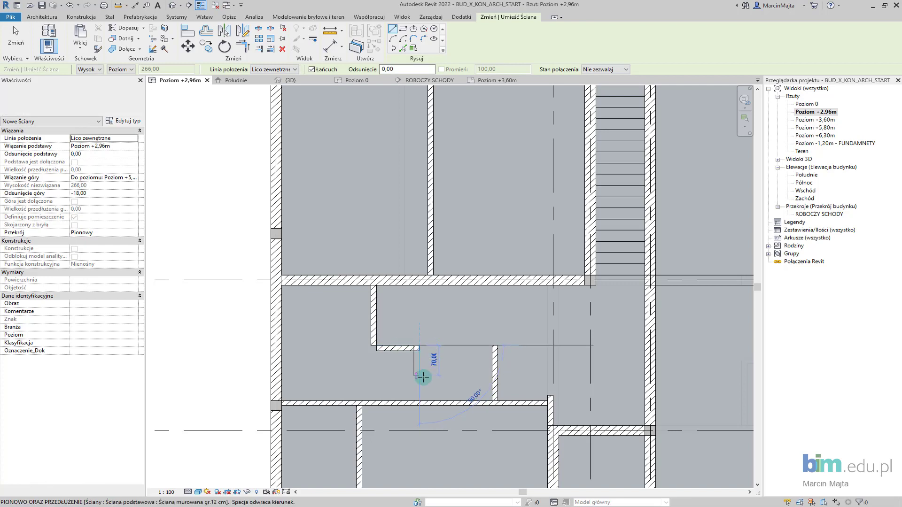
pyautogui.click(371, 348)
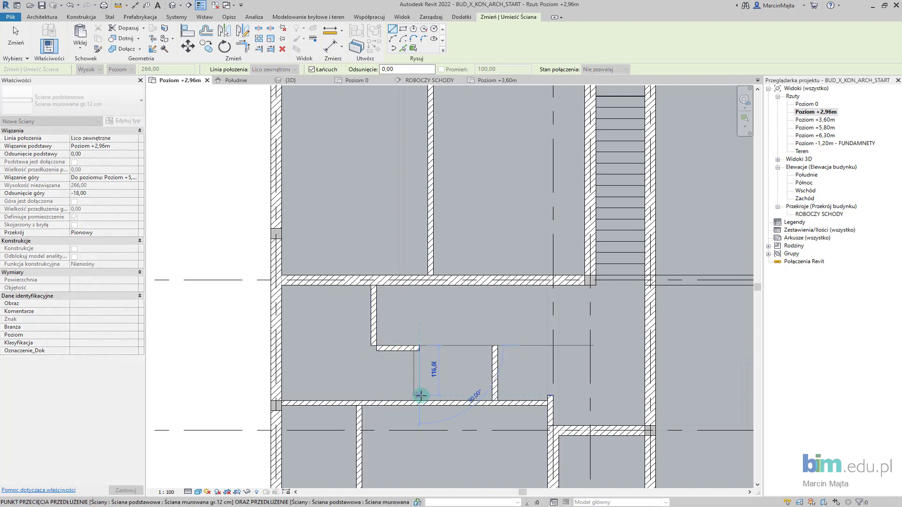
pyautogui.click(421, 397)
pyautogui.scroll(-2, 413, 369)
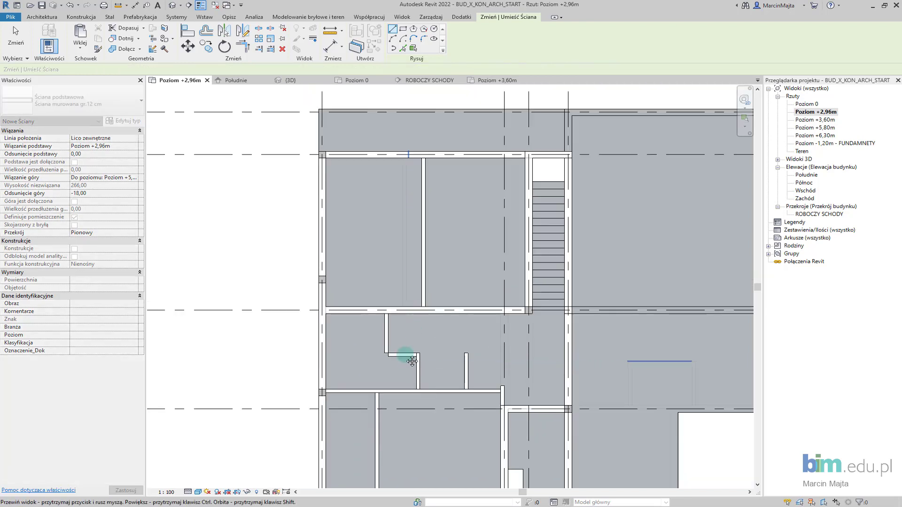
pyautogui.click(405, 328)
pyautogui.scroll(1, 405, 328)
pyautogui.scroll(1, 405, 328)
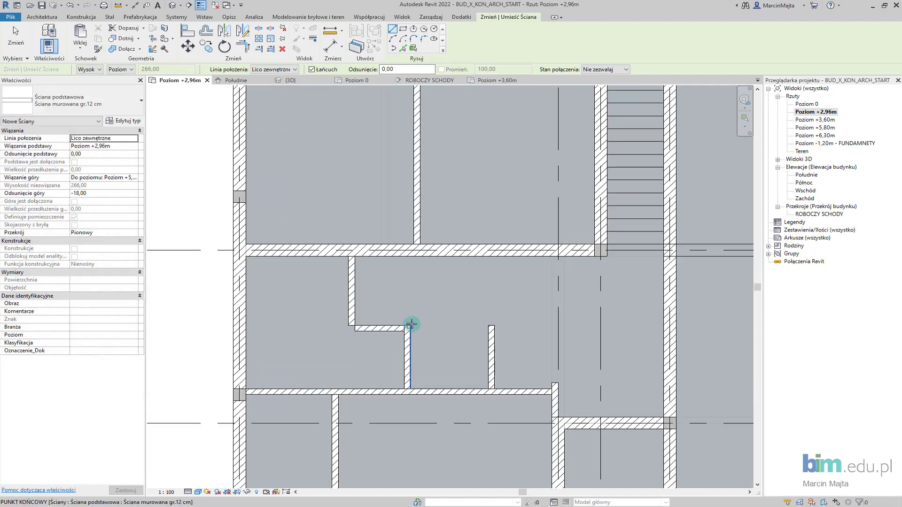
pyautogui.click(486, 325)
pyautogui.press('Escape')
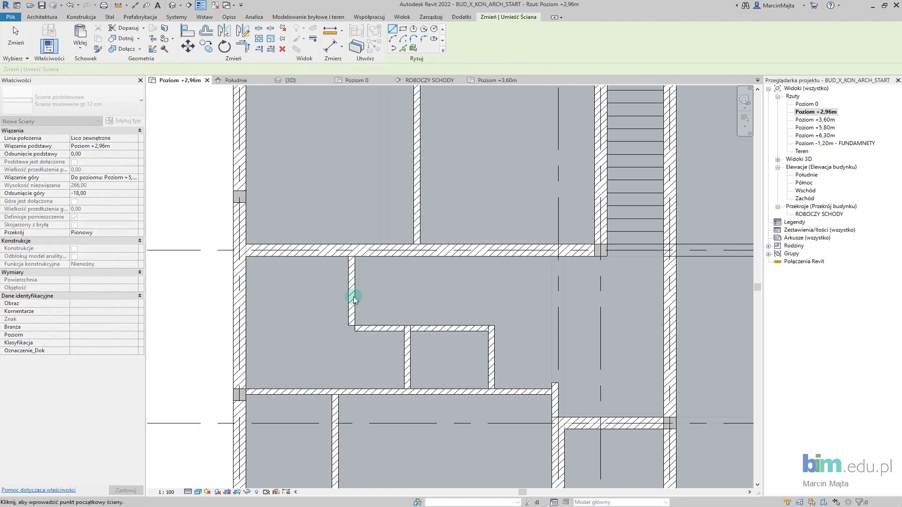
pyautogui.press('Escape')
# Lengthen the short hallway wall to 152
pyautogui.click(348, 295)
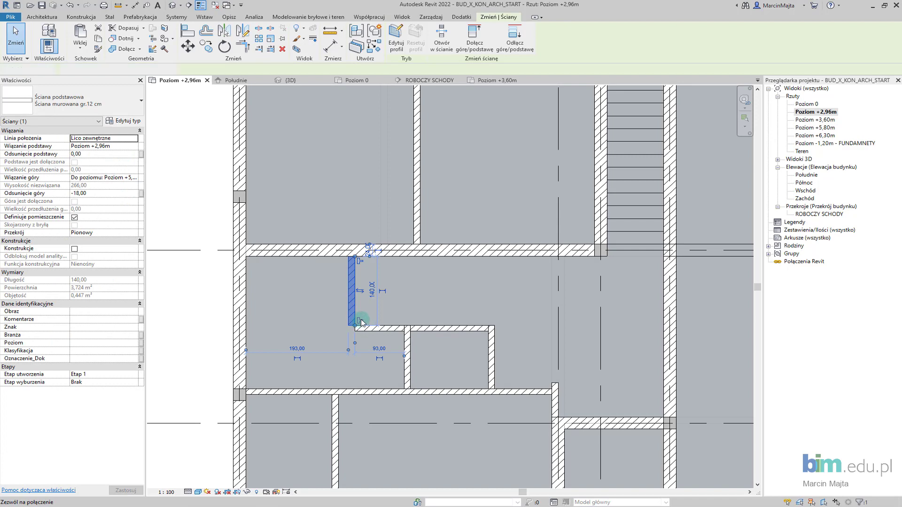
pyautogui.click(383, 329)
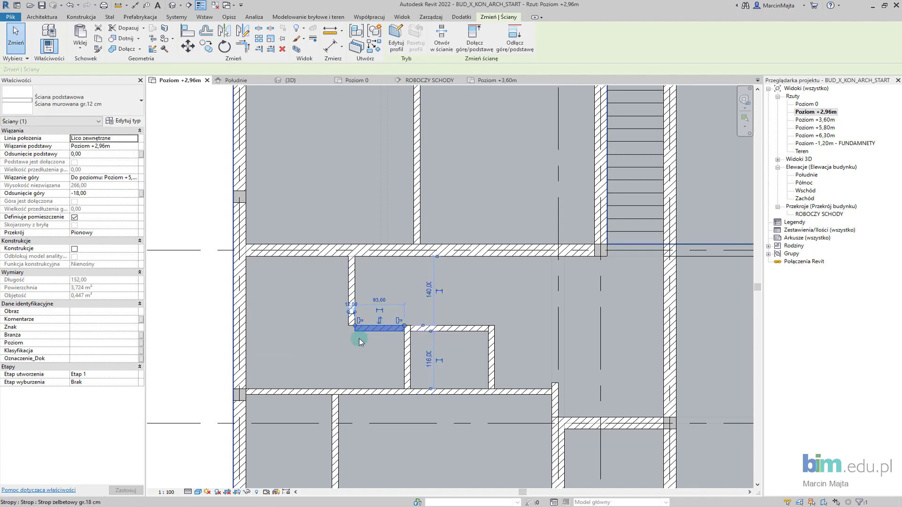
pyautogui.click(423, 329)
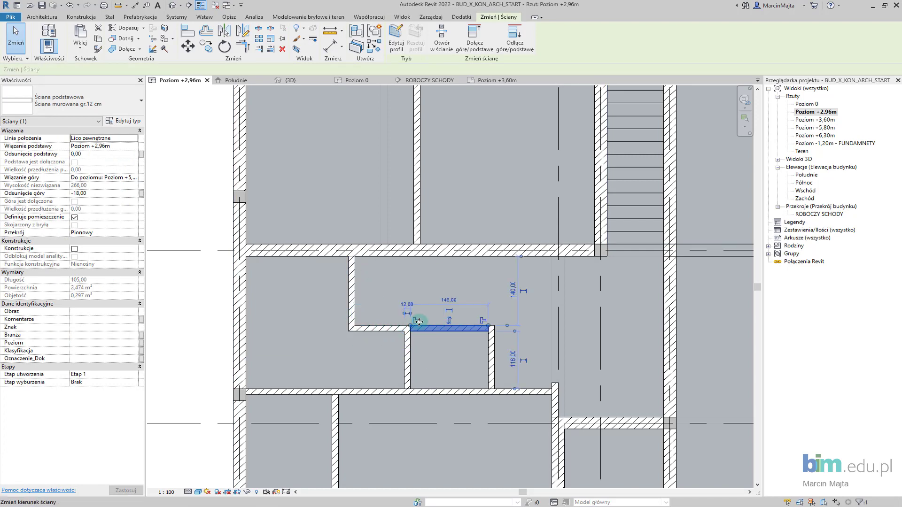
pyautogui.moveTo(418, 322); pyautogui.dragTo(408, 325)
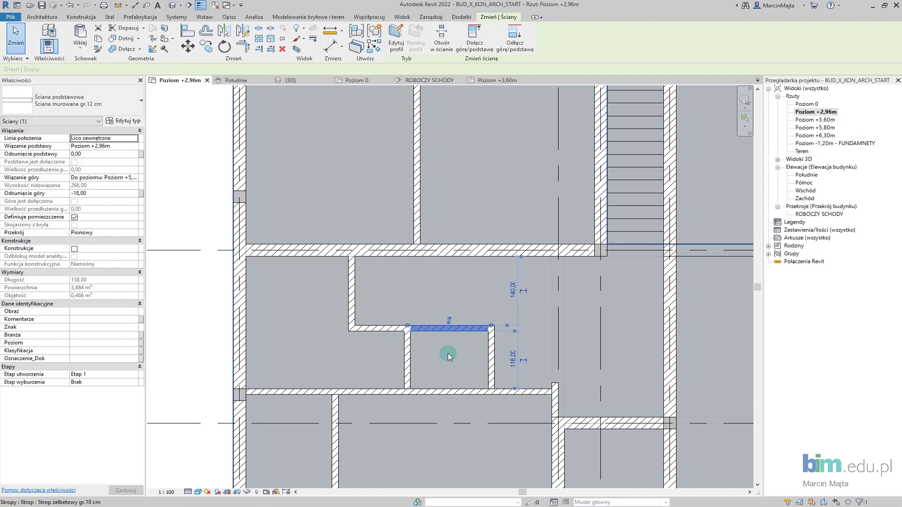
pyautogui.moveTo(437, 355); pyautogui.dragTo(363, 310, button='middle')
pyautogui.click(378, 334)
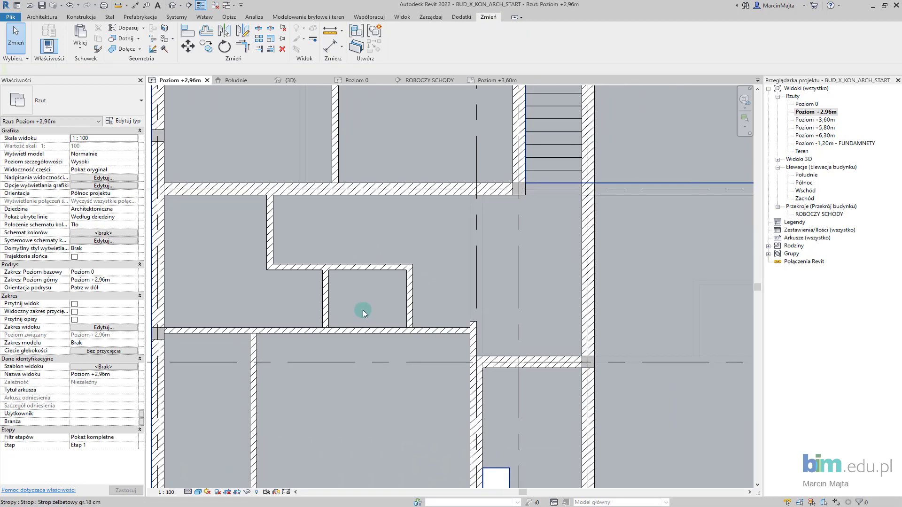
# Delete the short wall stub and trim the remaining two walls to a corner
pyautogui.scroll(-1, 373, 299)
pyautogui.scroll(2, 395, 293)
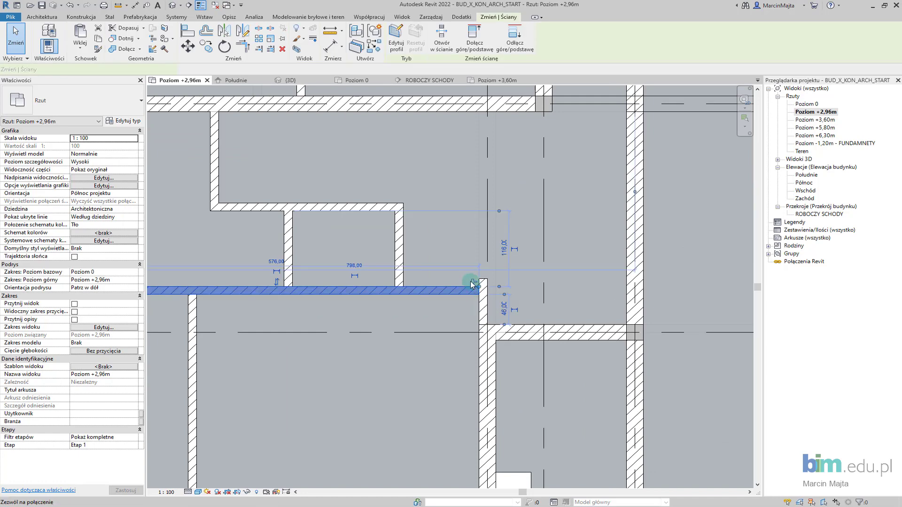
pyautogui.click(485, 298)
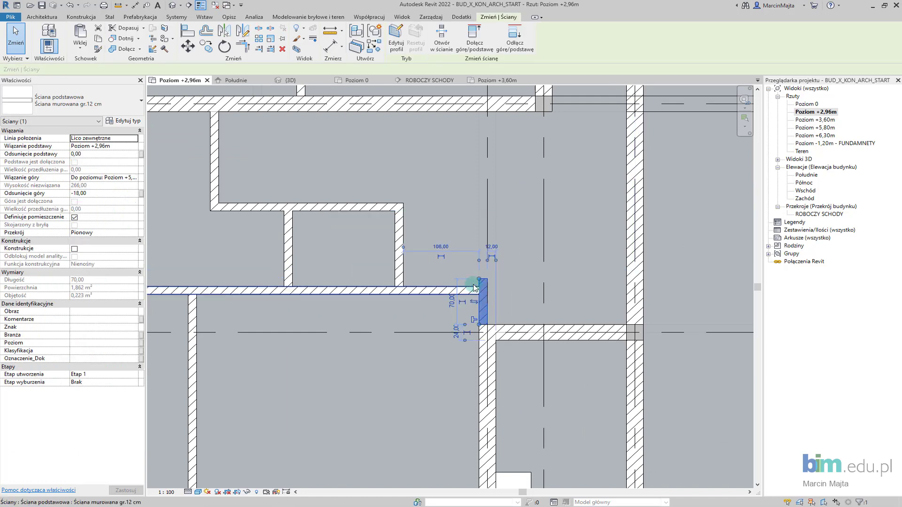
pyautogui.press('Delete')
pyautogui.press('t')
pyautogui.press('r')
pyautogui.click(464, 288)
pyautogui.click(483, 308)
# Allow joins at both ends of the long vertical interior wall
pyautogui.scroll(-2, 449, 332)
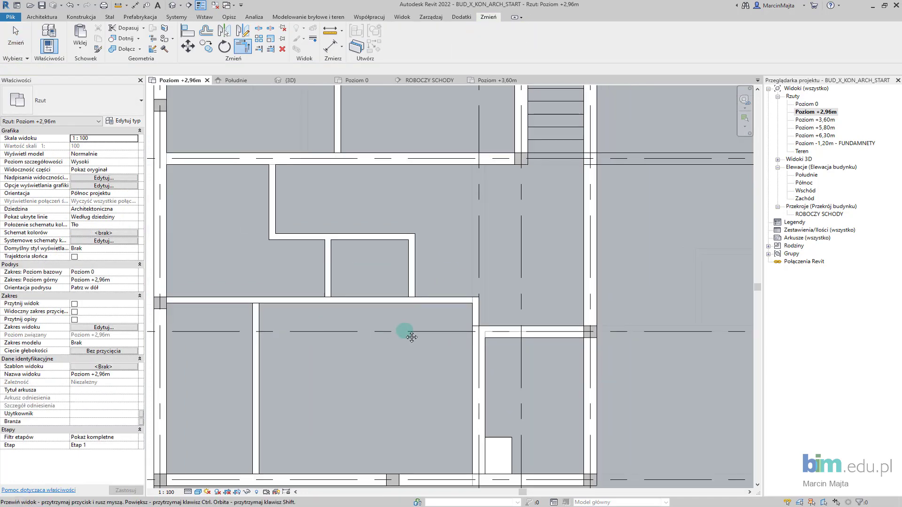
pyautogui.scroll(1, 403, 346)
pyautogui.press('Escape')
pyautogui.click(356, 313)
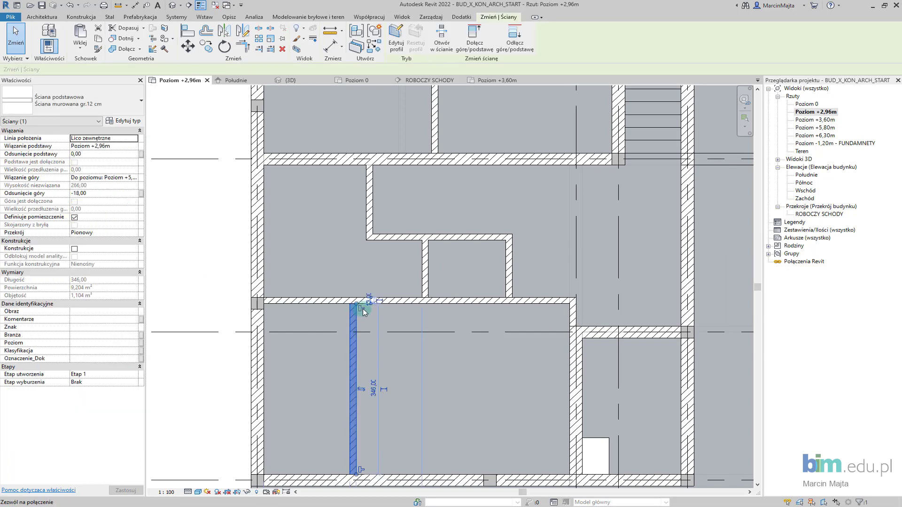
pyautogui.click(361, 470)
pyautogui.click(574, 320)
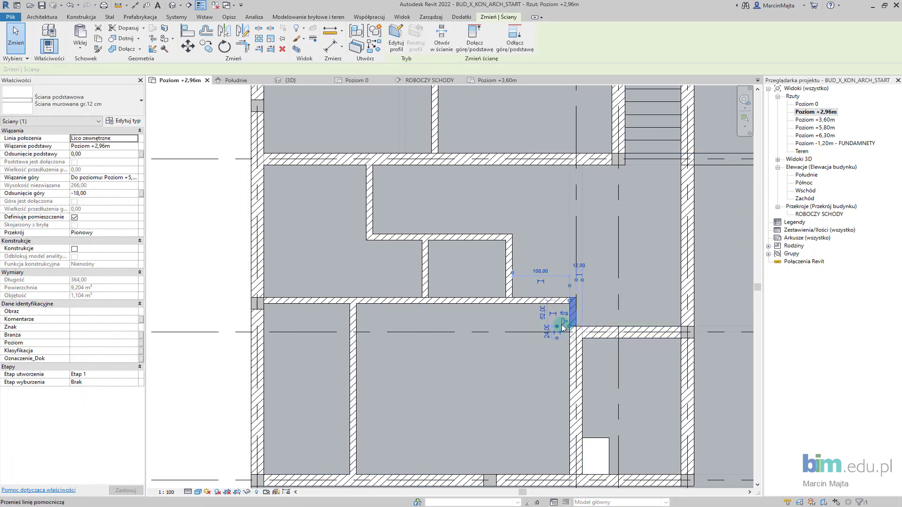
pyautogui.moveTo(548, 298); pyautogui.dragTo(569, 336, button='middle')
pyautogui.click(364, 325)
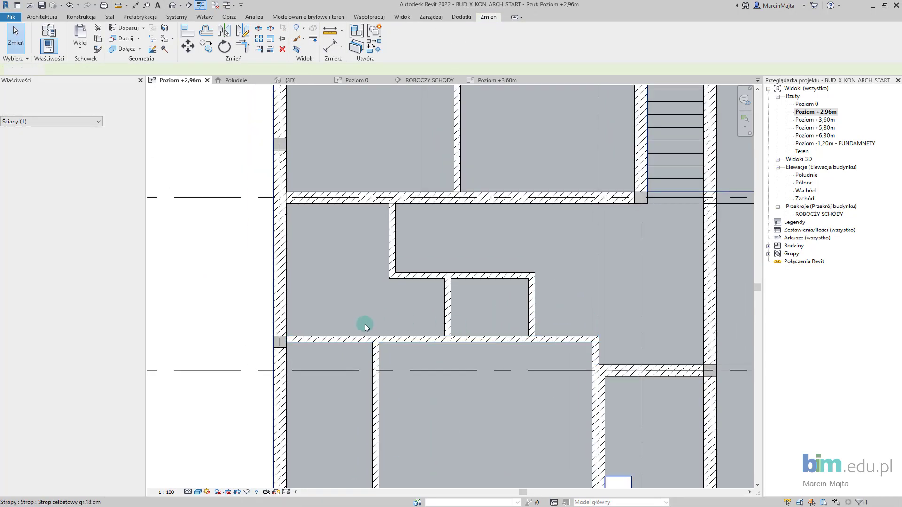
# Check the vertical walls, confirming the long interior wall is now 364 long
pyautogui.click(391, 231)
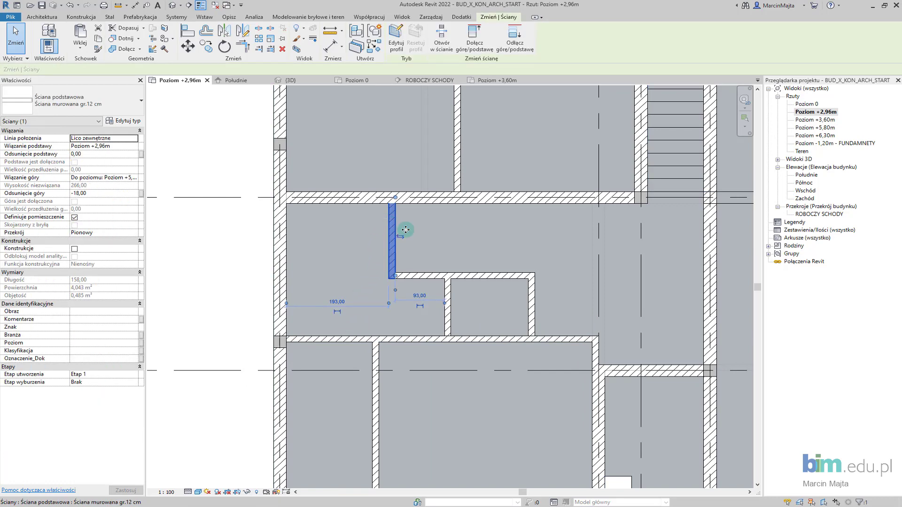
pyautogui.press('Escape')
pyautogui.scroll(-3, 480, 276)
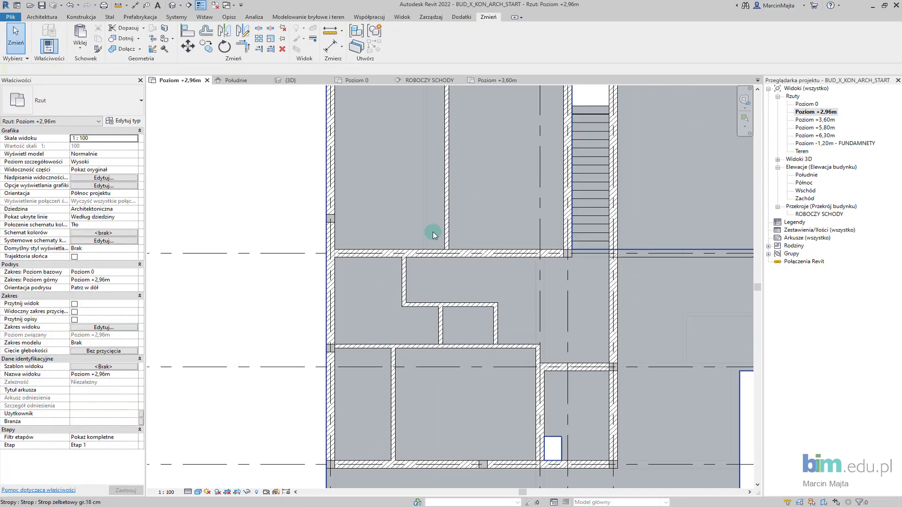
pyautogui.scroll(2, 396, 280)
pyautogui.click(425, 183)
pyautogui.scroll(3, 425, 178)
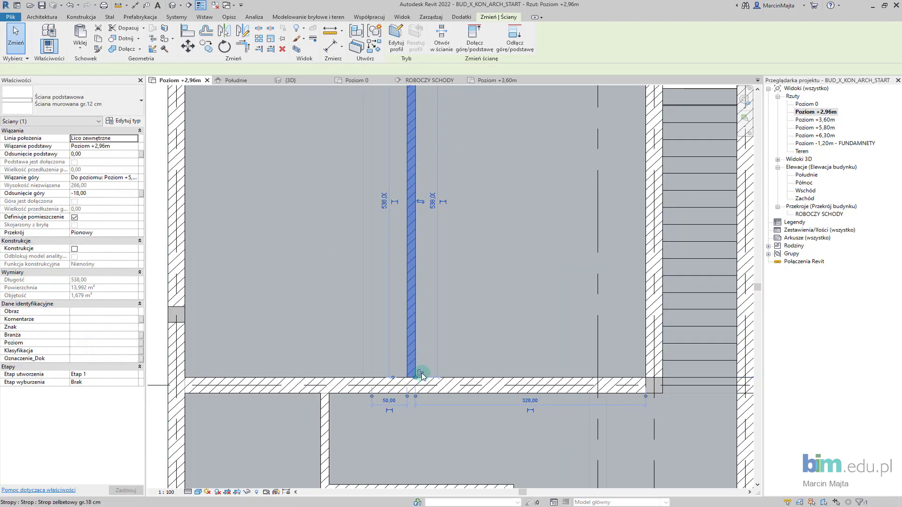
pyautogui.press('Escape')
# Zoom out to fit the whole upper floor plan with grid lines A–F
pyautogui.scroll(-2, 433, 337)
pyautogui.scroll(-1, 439, 312)
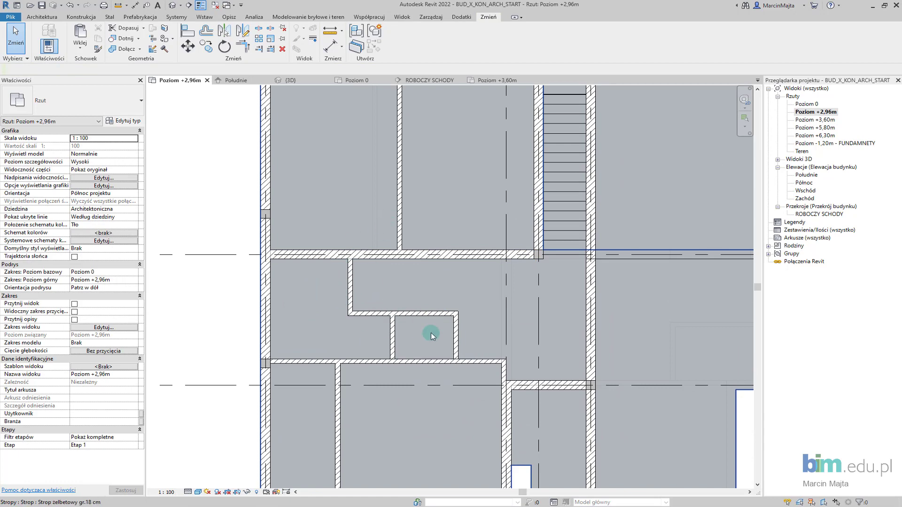
pyautogui.moveTo(433, 335); pyautogui.dragTo(413, 247, button='middle')
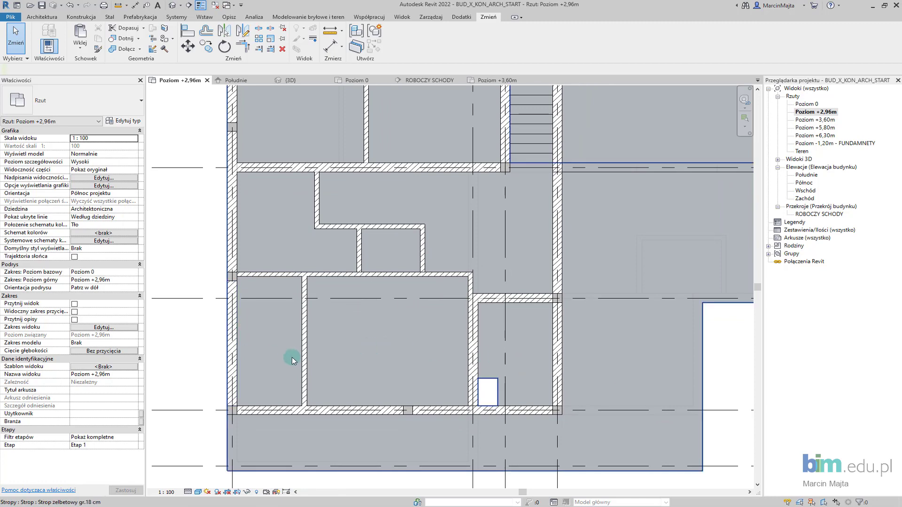
pyautogui.scroll(-3, 292, 361)
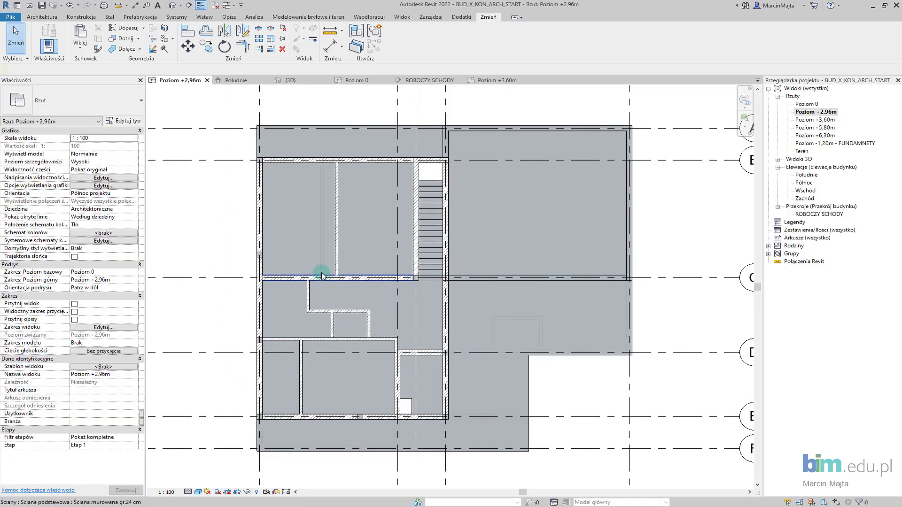
pyautogui.moveTo(272, 290); pyautogui.dragTo(288, 260, button='middle')
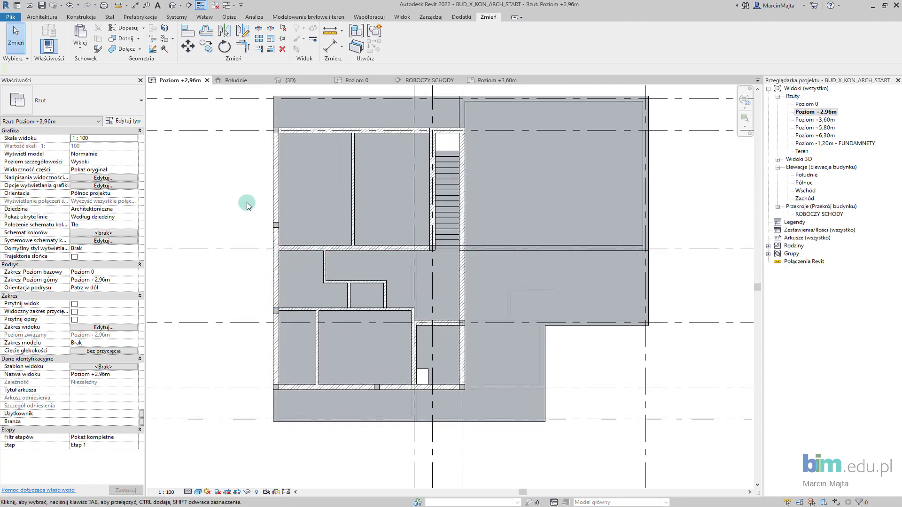
pyautogui.scroll(-2, 246, 206)
pyautogui.moveTo(256, 207); pyautogui.dragTo(267, 235, button='middle')
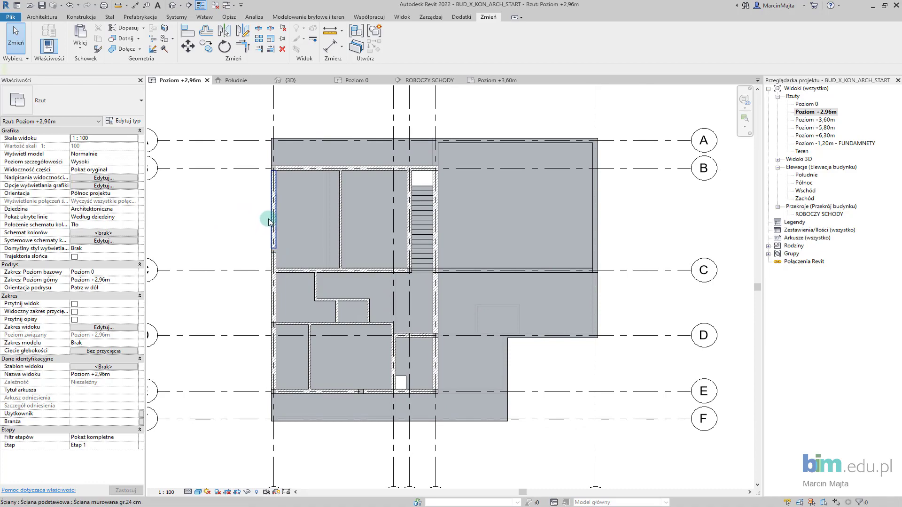
# Orbit the 3D view to inspect the new partition walls, then return to Poziom +2,96m
pyautogui.click(301, 87)
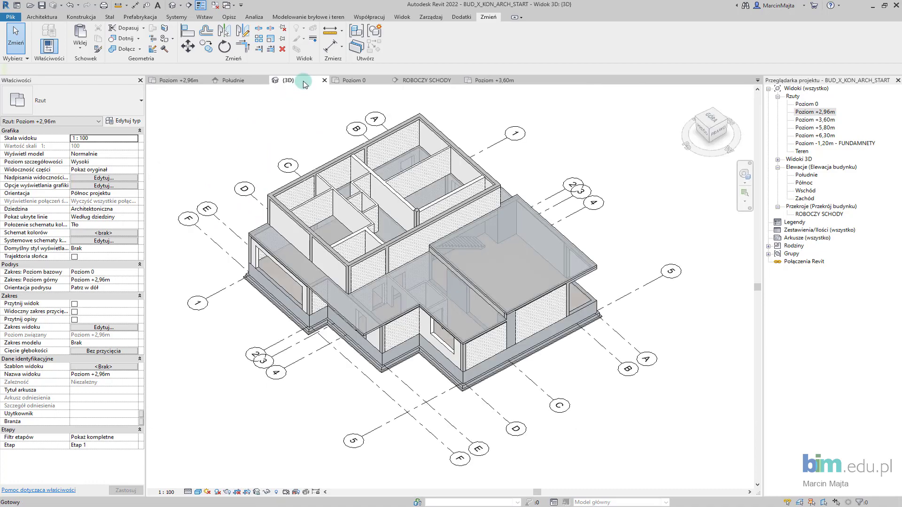
pyautogui.moveTo(254, 202)
pyautogui.keyDown('shift'); pyautogui.mouseDown(button='middle')
pyautogui.moveTo(352, 191)
pyautogui.moveTo(428, 203)
pyautogui.moveTo(346, 196)
pyautogui.mouseUp(button='middle'); pyautogui.keyUp('shift')
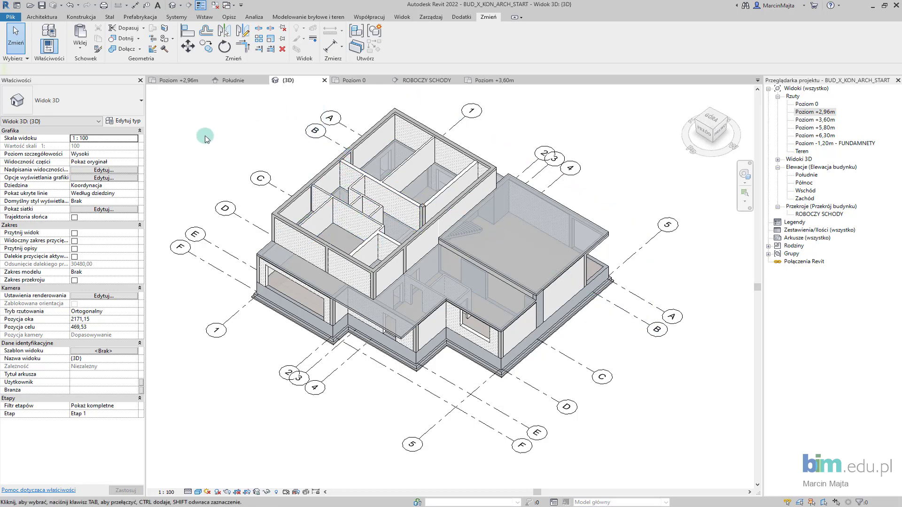
pyautogui.click(169, 84)
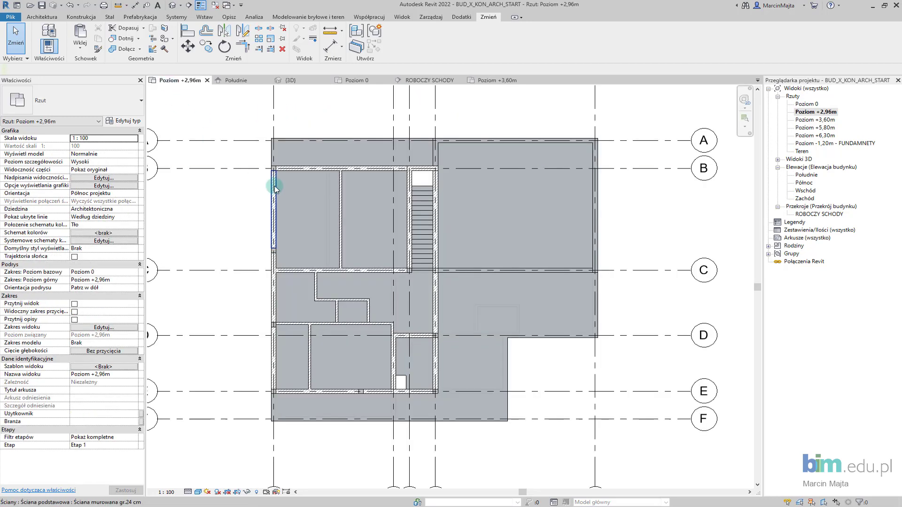
# Start the CM component tool with the Otwór DR_W 95x215 cm opening type
pyautogui.press('c')
pyautogui.press('m')
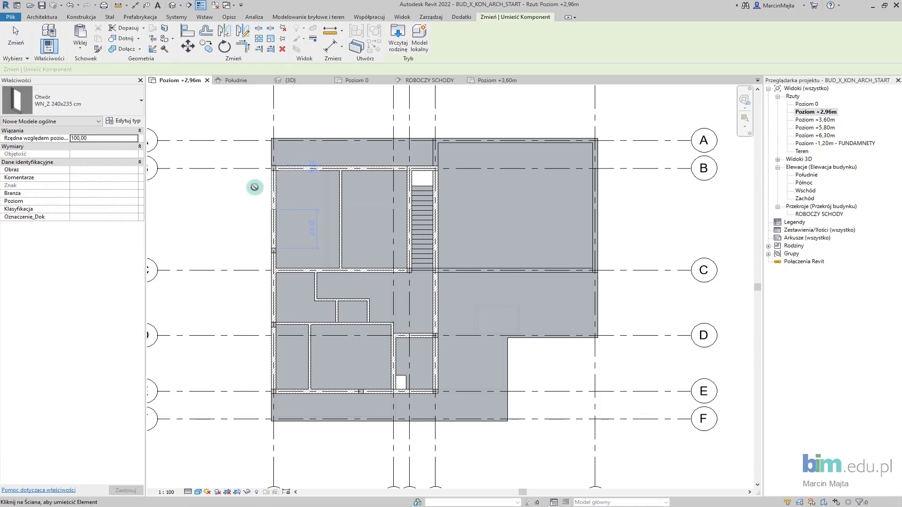
pyautogui.click(78, 103)
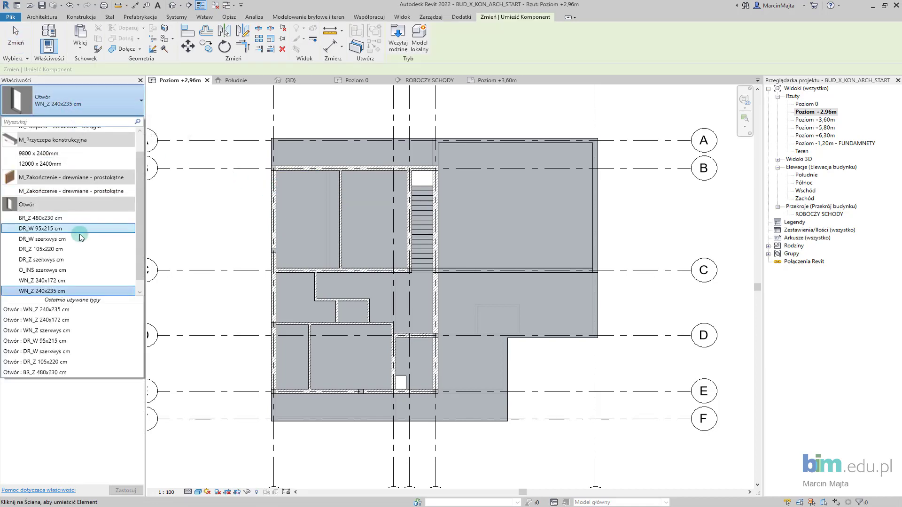
pyautogui.scroll(3, 298, 270)
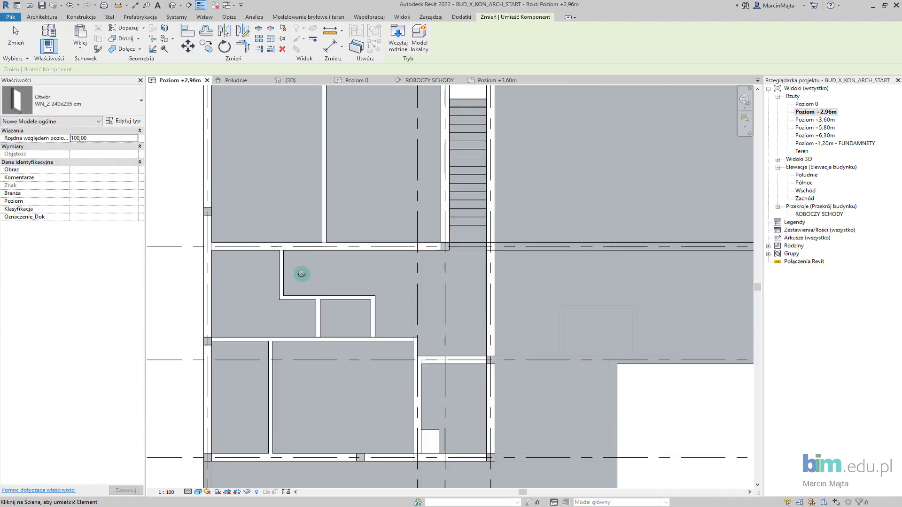
pyautogui.scroll(2, 297, 245)
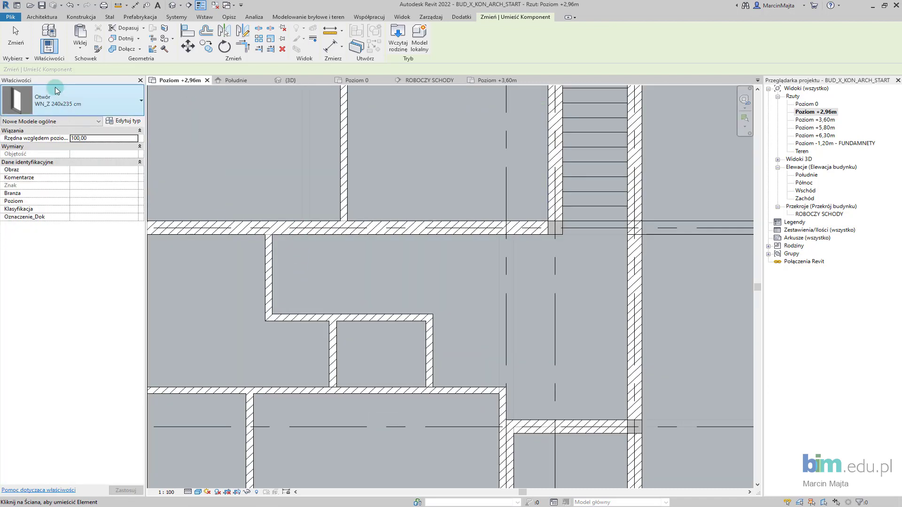
pyautogui.click(63, 111)
pyautogui.scroll(5, 65, 188)
pyautogui.click(68, 229)
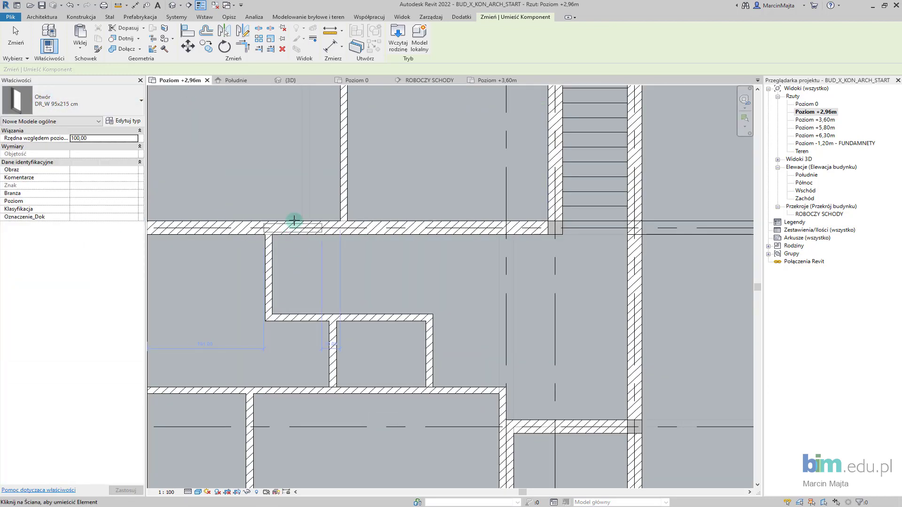
# Cut four DR_W 95x215 cm openings into the horizontal and vertical partition walls
pyautogui.click(305, 221)
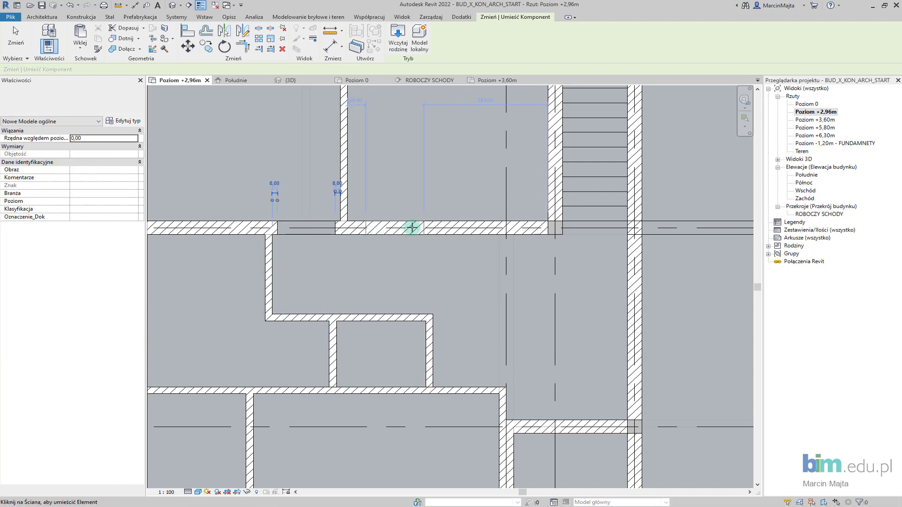
pyautogui.click(380, 227)
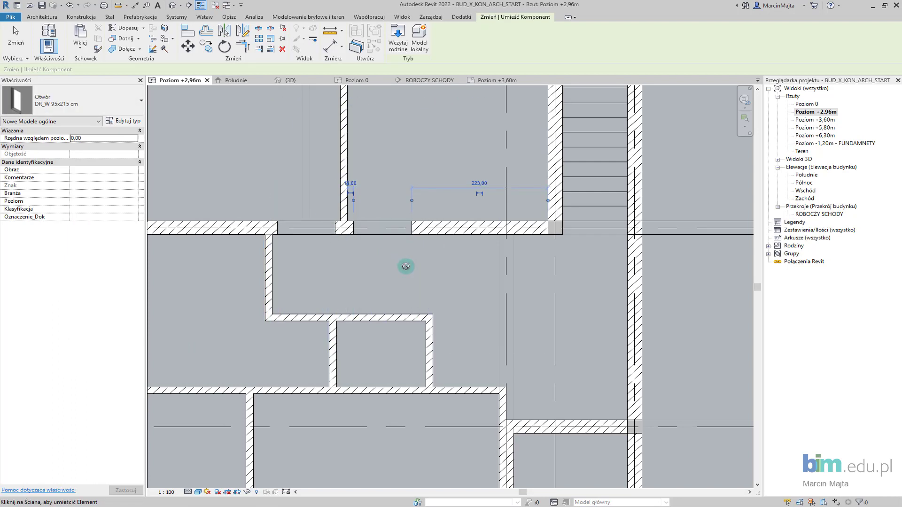
pyautogui.scroll(-3, 405, 264)
pyautogui.click(332, 268)
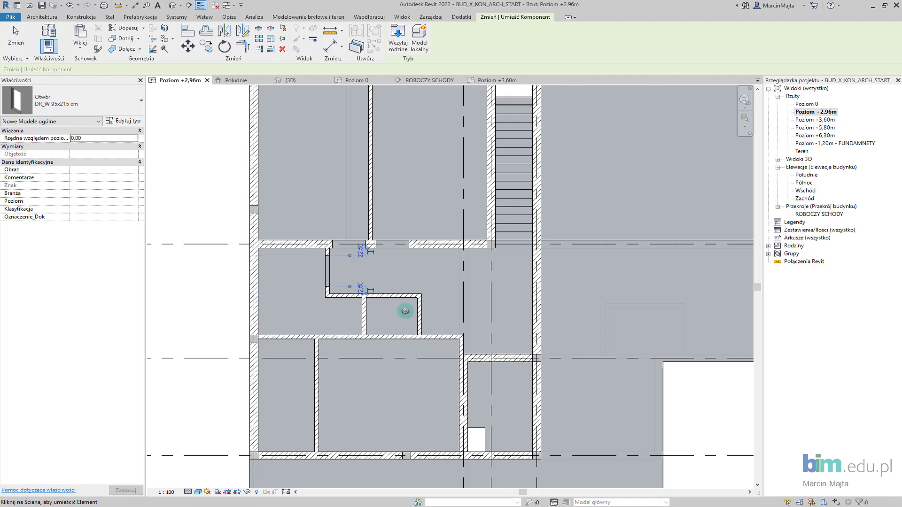
pyautogui.click(417, 315)
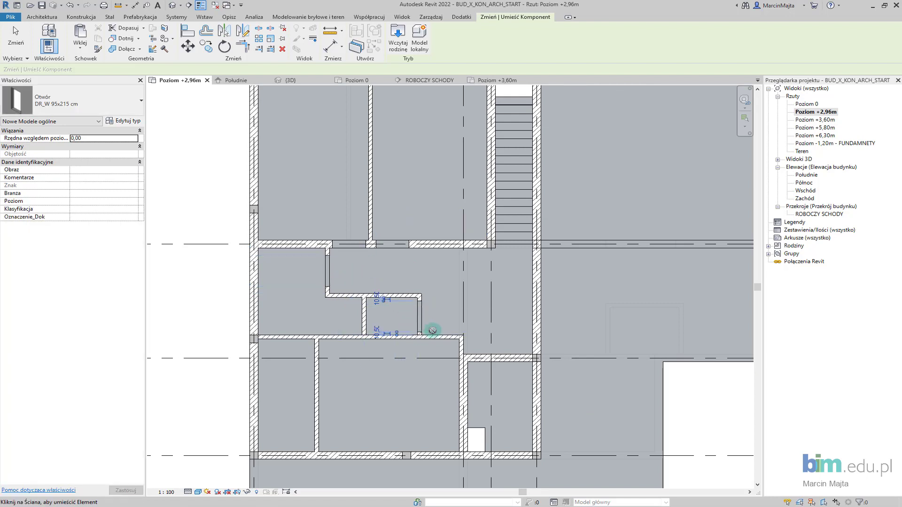
pyautogui.scroll(2, 439, 334)
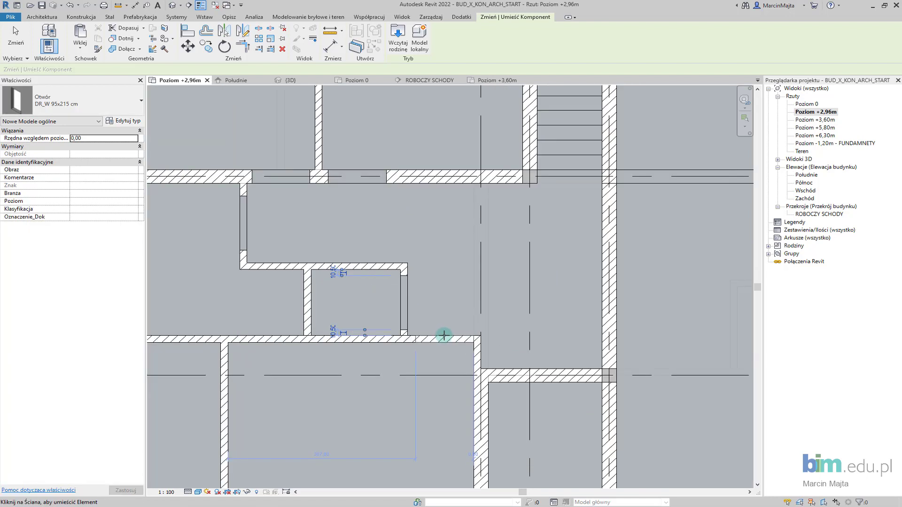
pyautogui.scroll(2, 439, 335)
pyautogui.scroll(-4, 438, 334)
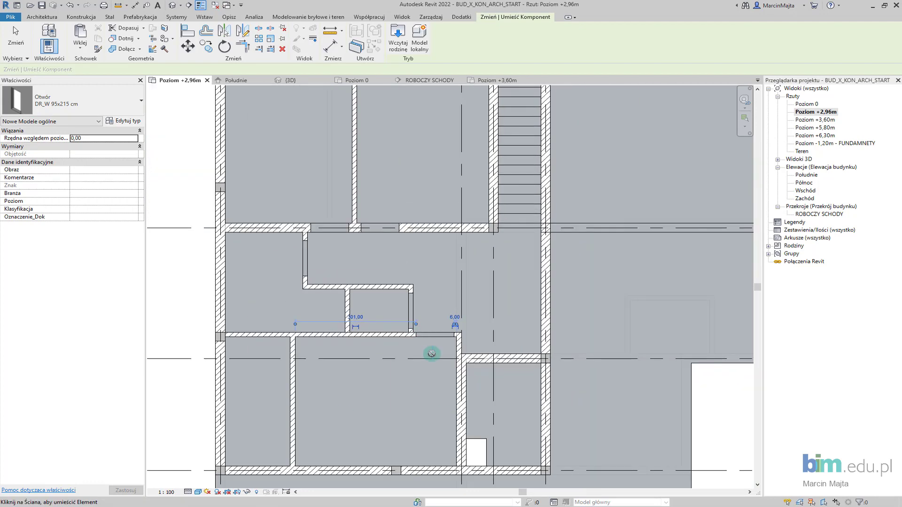
# Cut two more DR_W openings into the central vertical wall and the left interior wall
pyautogui.moveTo(429, 347); pyautogui.dragTo(374, 282, button='middle')
pyautogui.scroll(1, 407, 323)
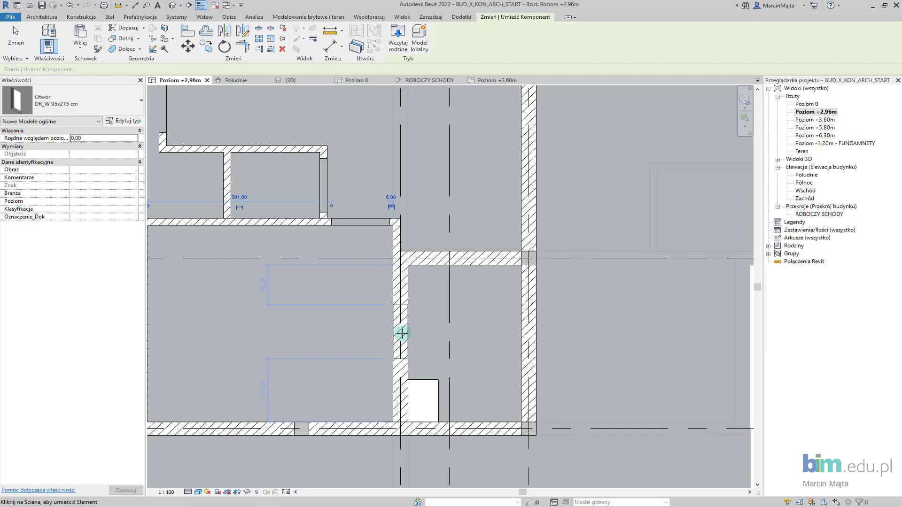
pyautogui.click(400, 336)
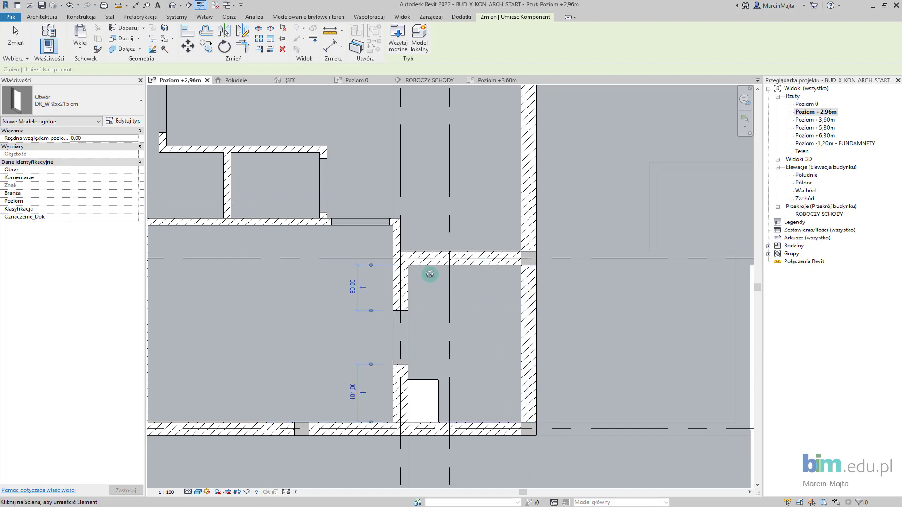
pyautogui.scroll(-3, 342, 335)
pyautogui.moveTo(296, 305); pyautogui.dragTo(398, 273, button='middle')
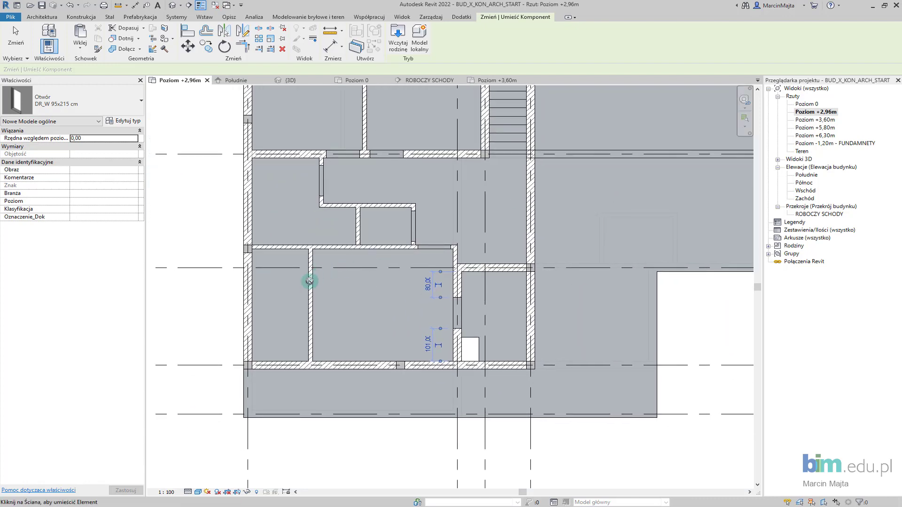
pyautogui.scroll(2, 308, 280)
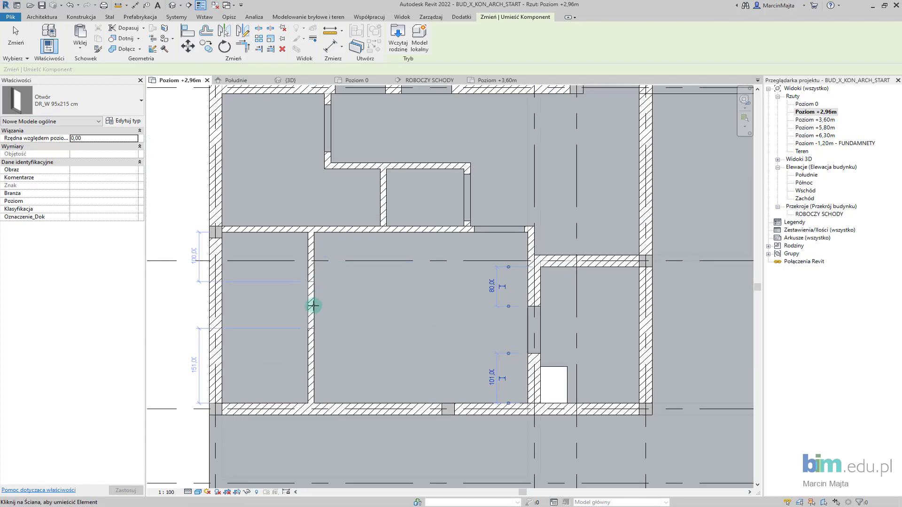
pyautogui.click(313, 308)
pyautogui.scroll(-2, 315, 282)
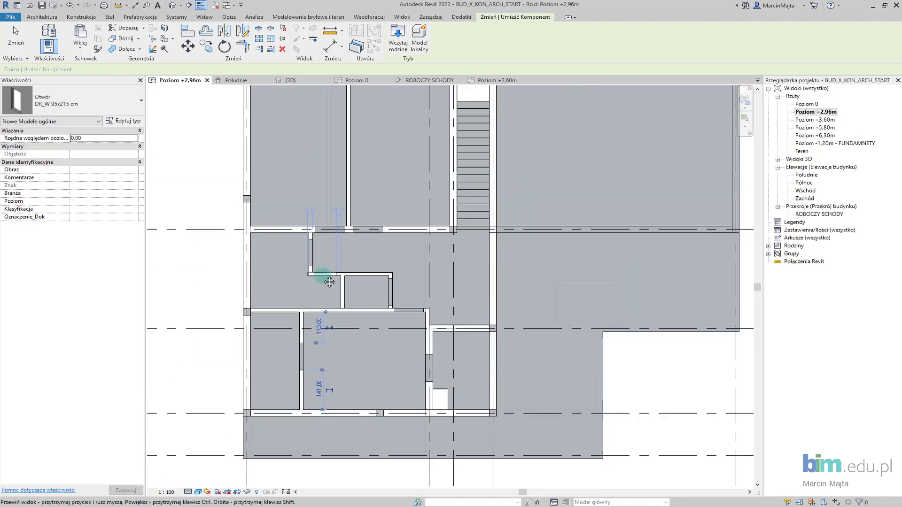
pyautogui.scroll(-1, 328, 282)
pyautogui.scroll(1, 342, 255)
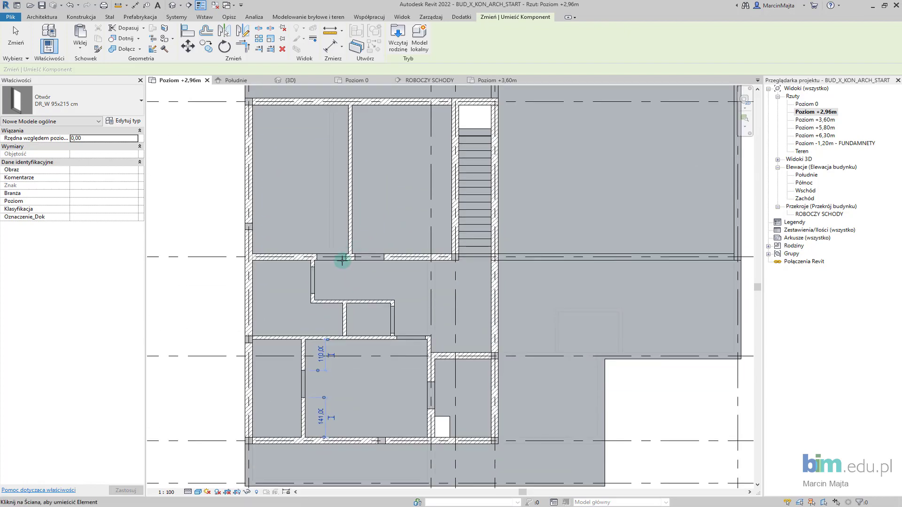
# Switch to the Otwór WN_Z 240x235 cm opening type and open its Edytuj typ properties
pyautogui.click(118, 109)
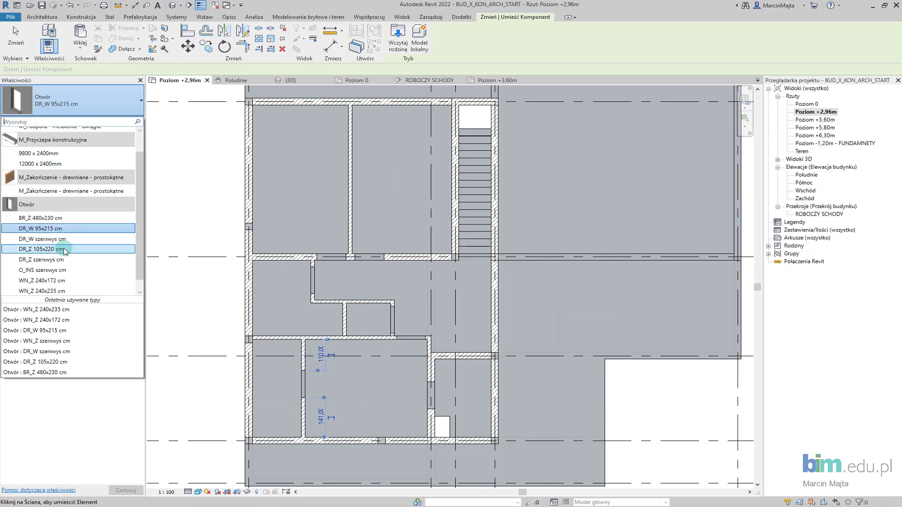
pyautogui.scroll(-1, 71, 261)
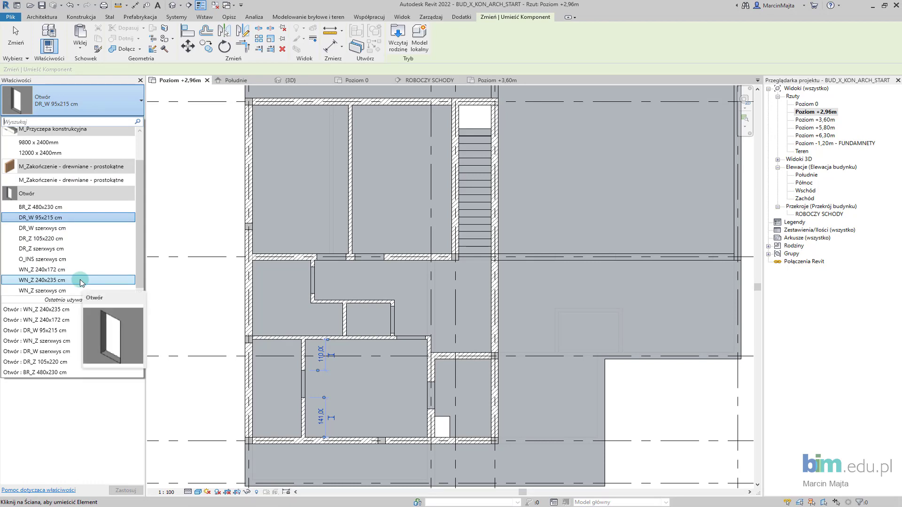
pyautogui.click(80, 280)
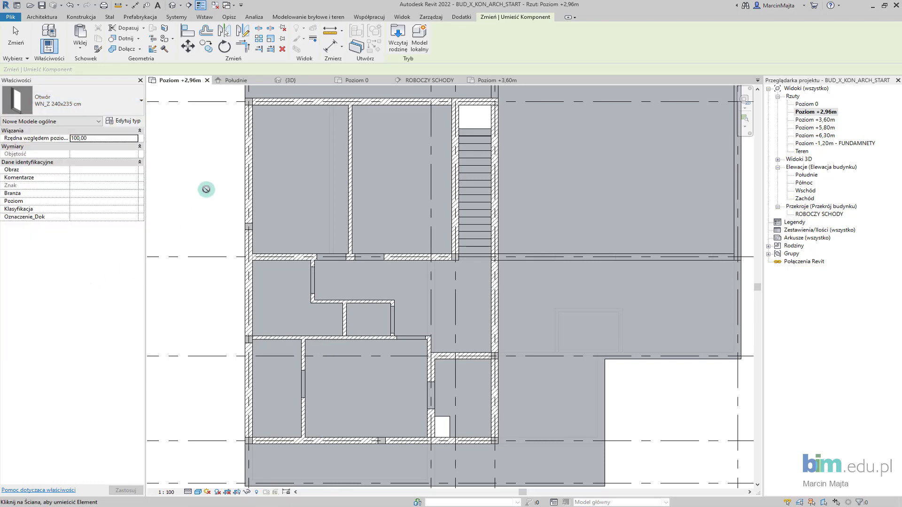
pyautogui.scroll(1, 261, 258)
pyautogui.scroll(2, 308, 216)
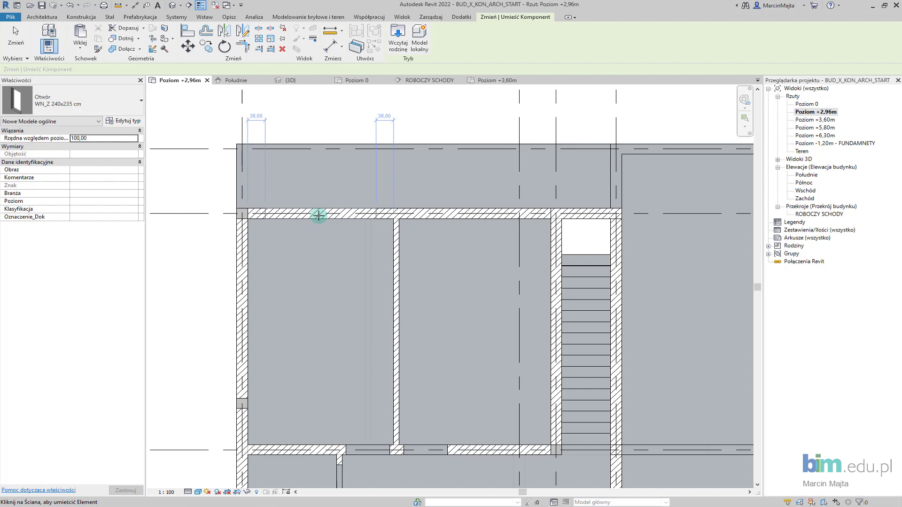
pyautogui.click(136, 125)
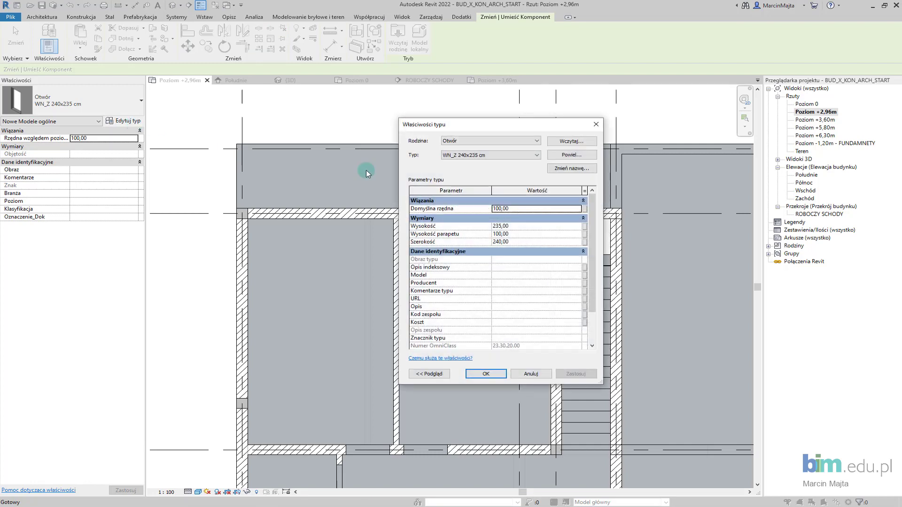
# Duplicate the type as WN_Z 200x235 cm with Szerokość 200
pyautogui.click(559, 168)
pyautogui.write('WN_Z 200x235 cm')
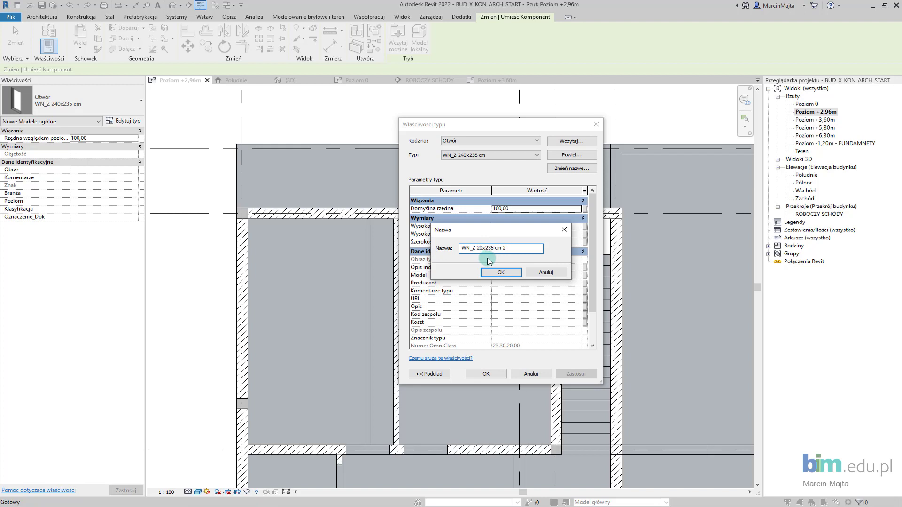
pyautogui.click(508, 272)
pyautogui.click(526, 243)
pyautogui.write('200')
pyautogui.click(524, 276)
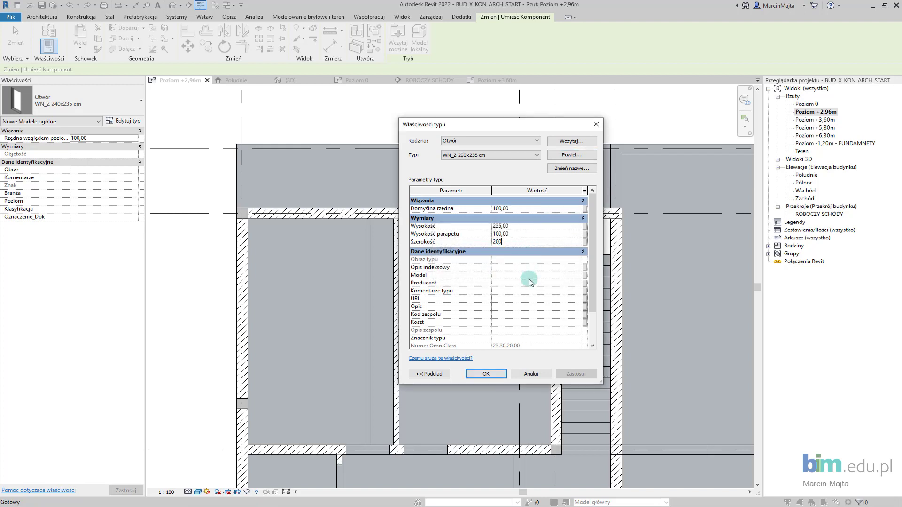
pyautogui.press('Return')
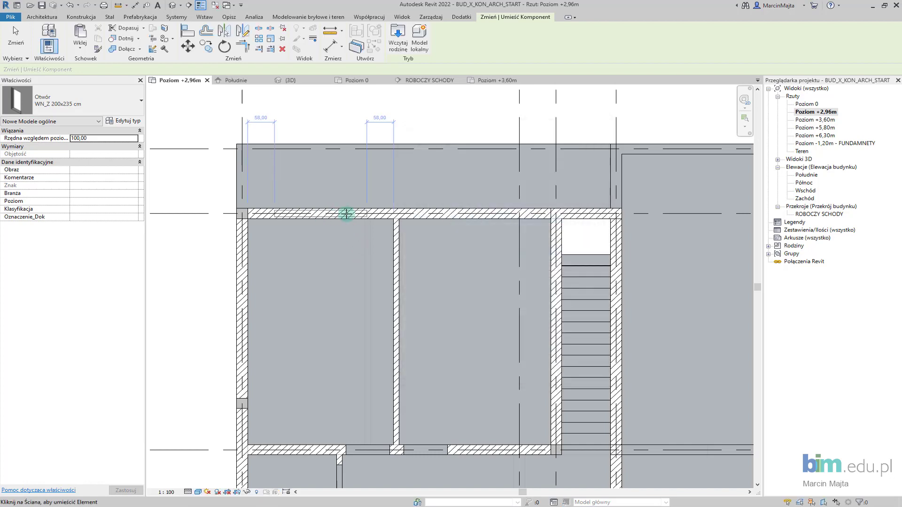
# Place the WN_Z 200x235 cm opening in the top outer wall and switch to 3D
pyautogui.click(346, 213)
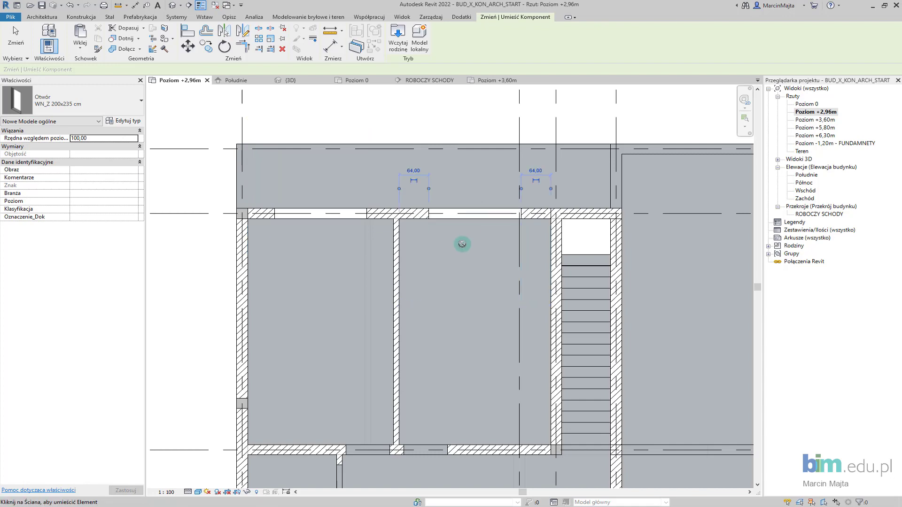
pyautogui.scroll(-3, 461, 242)
pyautogui.moveTo(455, 278); pyautogui.dragTo(439, 258, button='middle')
pyautogui.scroll(2, 418, 417)
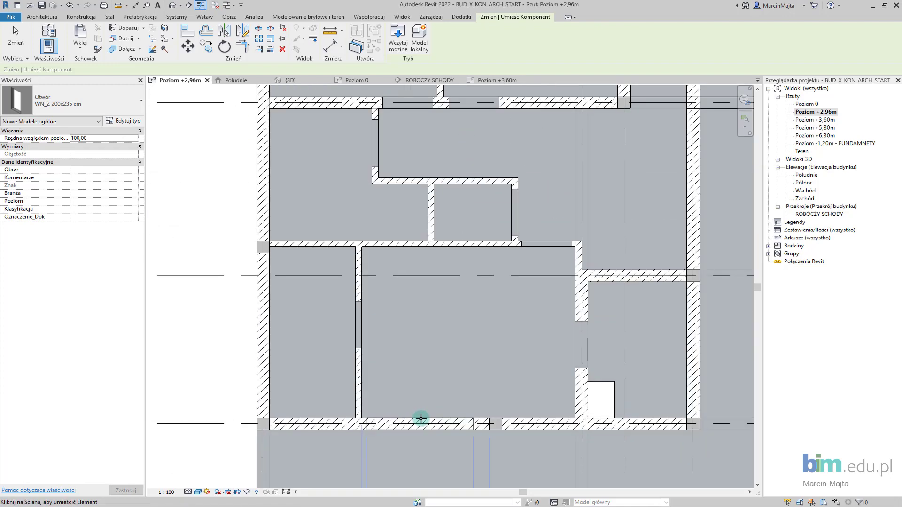
pyautogui.scroll(2, 420, 418)
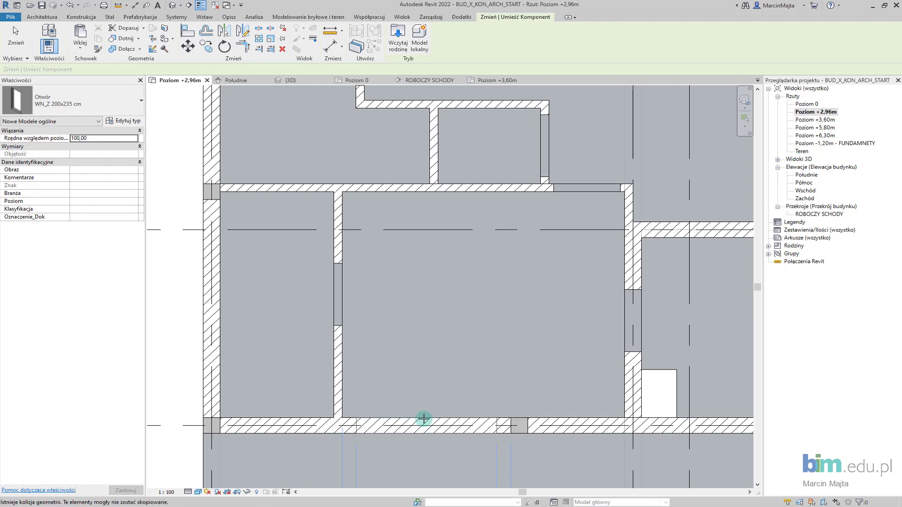
pyautogui.scroll(-2, 423, 418)
pyautogui.scroll(-2, 419, 398)
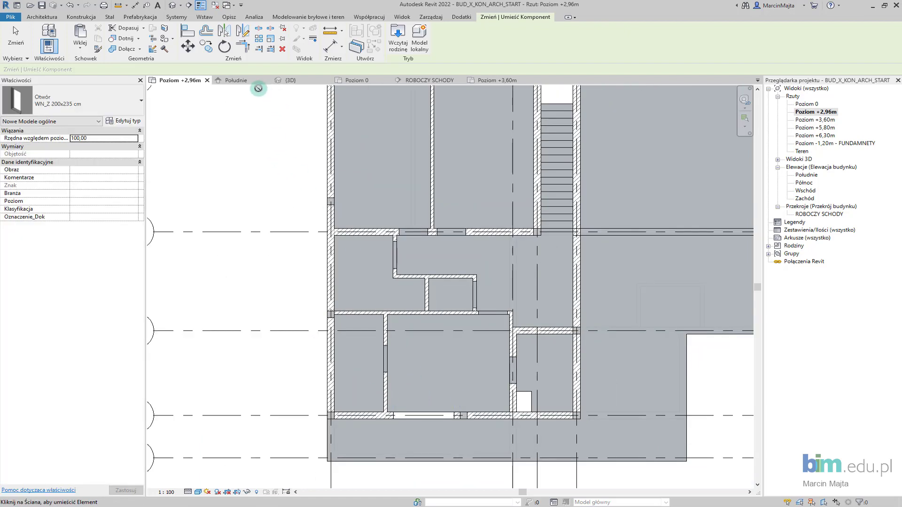
pyautogui.click(287, 80)
# Select the three WN_Z 200x235 cm openings and change their level offset from 100,00 to 0
pyautogui.scroll(2, 310, 275)
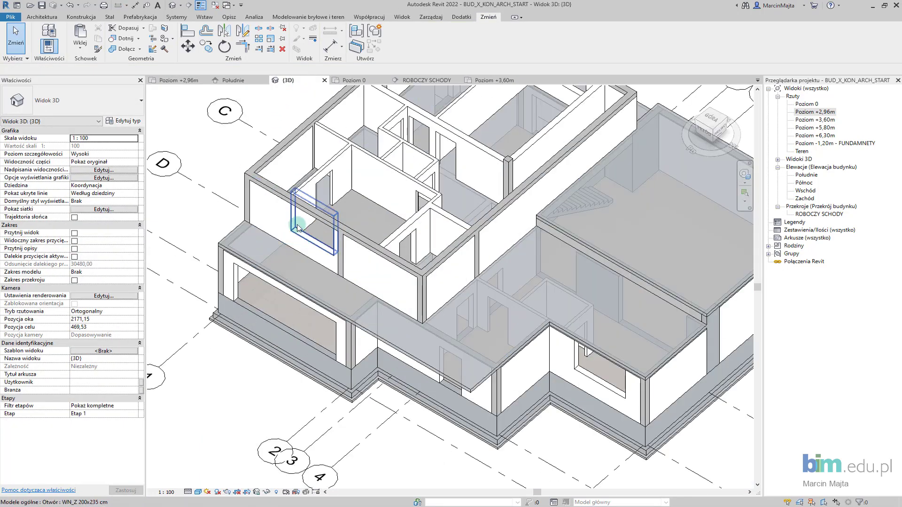
pyautogui.click(253, 207)
pyautogui.scroll(2, 312, 191)
pyautogui.scroll(1, 323, 252)
pyautogui.keyDown('ctrl'); pyautogui.click(422, 164); pyautogui.keyUp('ctrl')
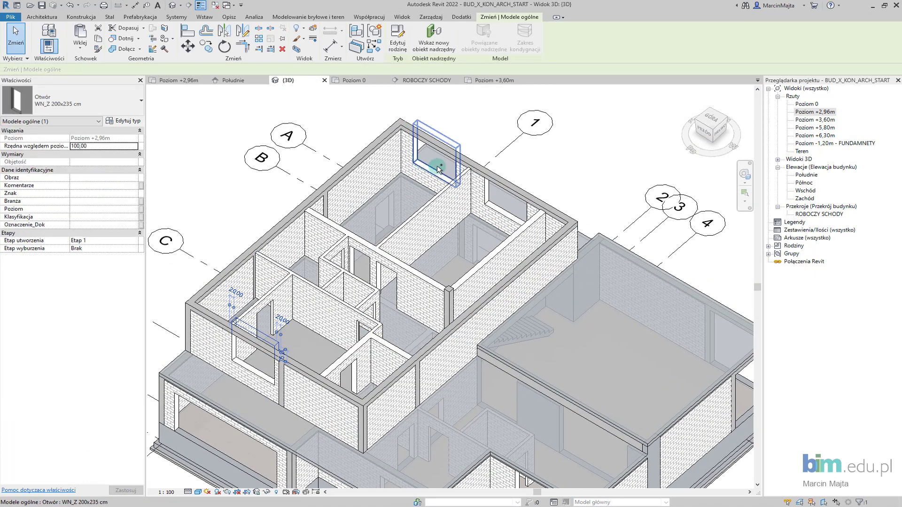
pyautogui.keyDown('ctrl'); pyautogui.click(488, 190); pyautogui.keyUp('ctrl')
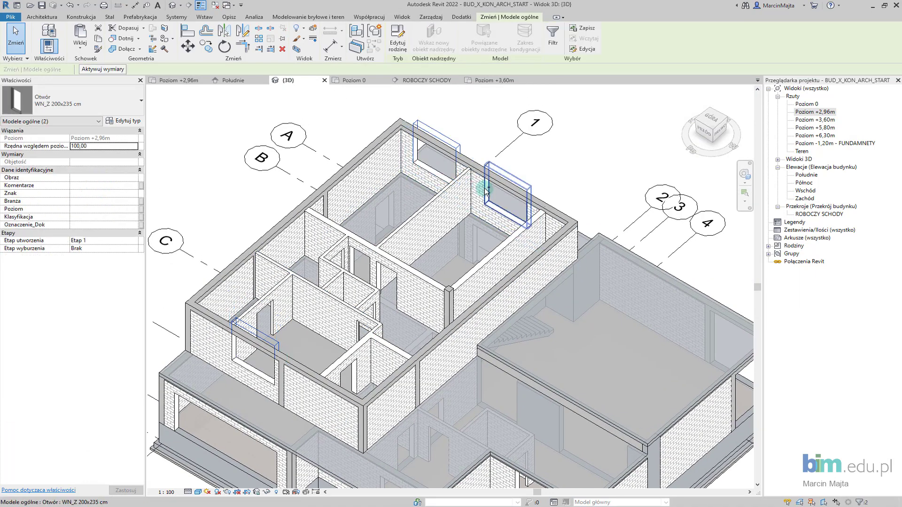
pyautogui.doubleClick(120, 147)
pyautogui.write('0')
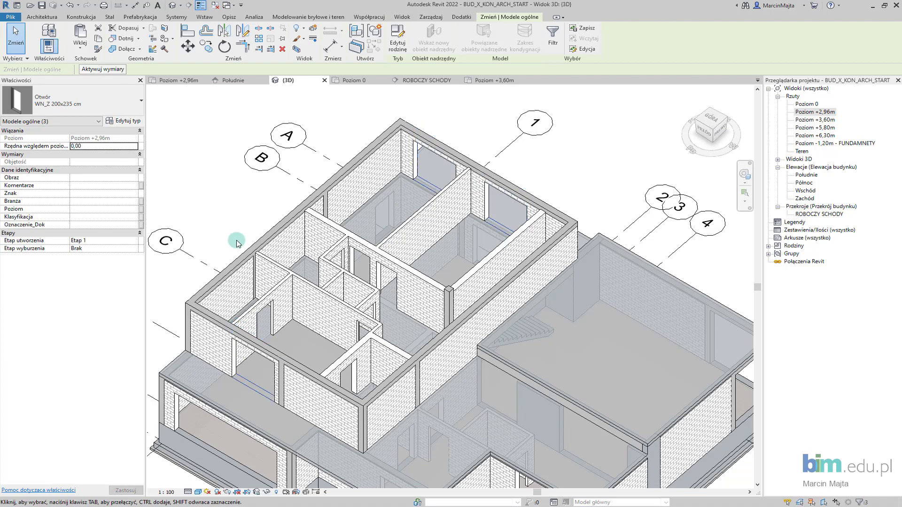
pyautogui.moveTo(318, 316)
pyautogui.keyDown('shift'); pyautogui.mouseDown(button='middle')
pyautogui.moveTo(401, 276)
pyautogui.moveTo(415, 307)
pyautogui.moveTo(237, 258)
pyautogui.moveTo(246, 284)
pyautogui.moveTo(282, 202)
pyautogui.moveTo(313, 262)
pyautogui.moveTo(327, 263)
pyautogui.mouseUp(button='middle'); pyautogui.keyUp('shift')
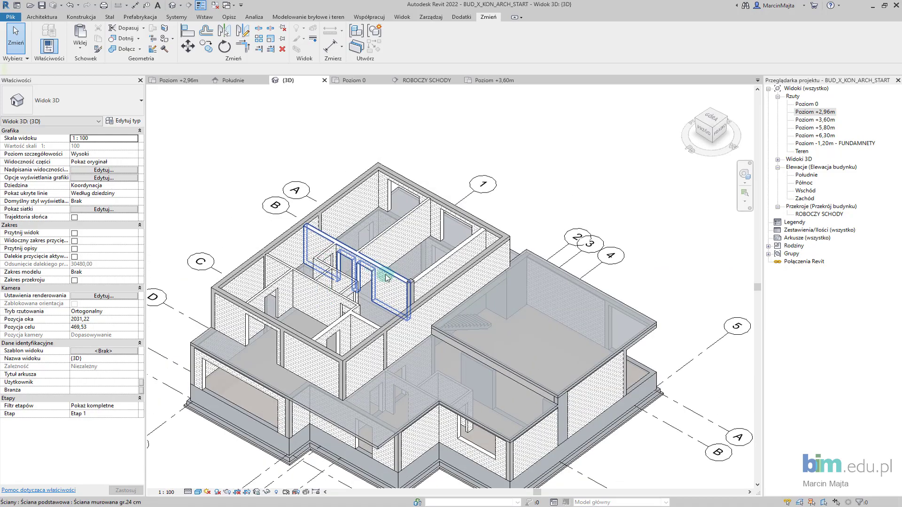
# Zoom out and shift the 3D model up-left to inspect the floor-level openings
pyautogui.scroll(-2, 413, 337)
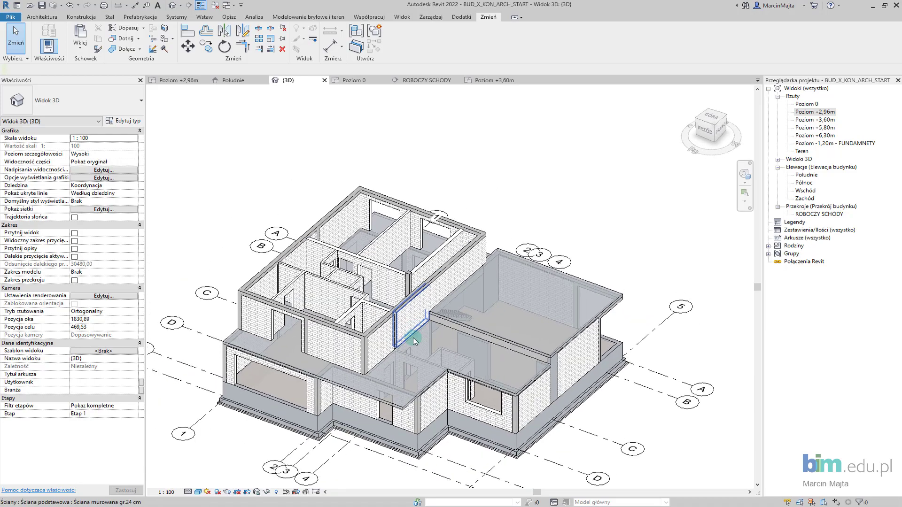
pyautogui.moveTo(413, 340)
pyautogui.mouseDown(button='middle')
pyautogui.moveTo(408, 306)
pyautogui.moveTo(357, 309)
pyautogui.mouseUp(button='middle')
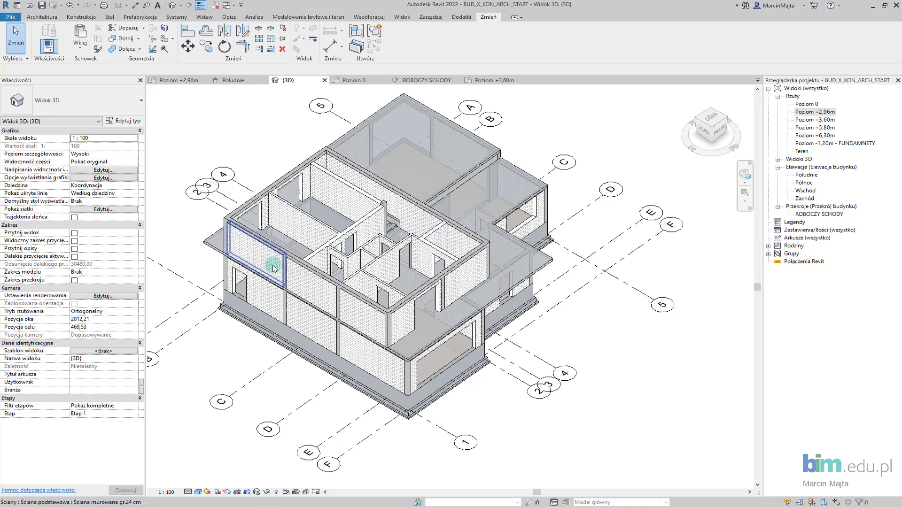
# On Poziom +2,96m, place a DR_Z 105x220 cm opening in the wall right of the stairs
pyautogui.click(197, 81)
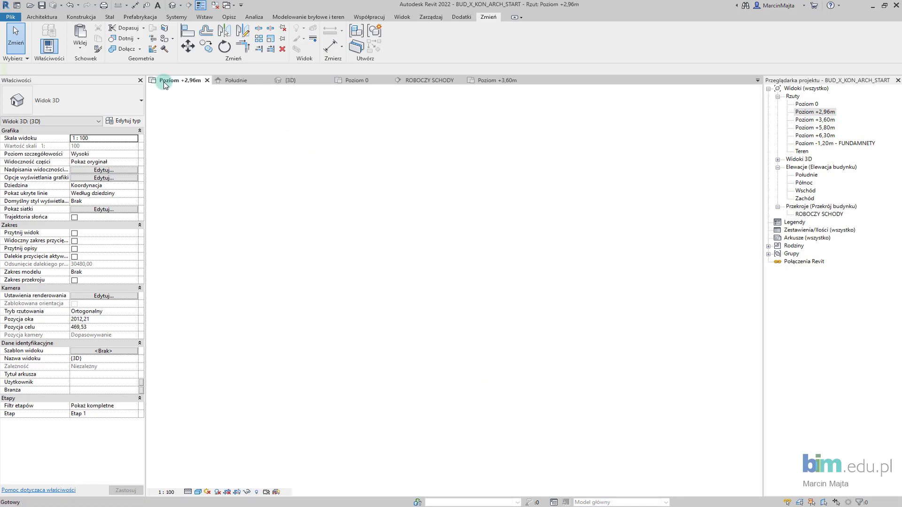
pyautogui.scroll(-2, 373, 255)
pyautogui.press('c')
pyautogui.press('m')
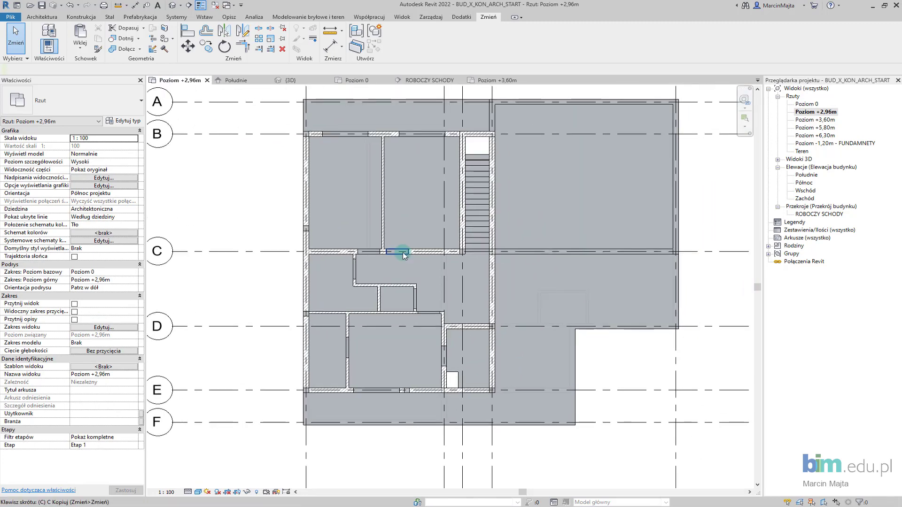
pyautogui.click(108, 105)
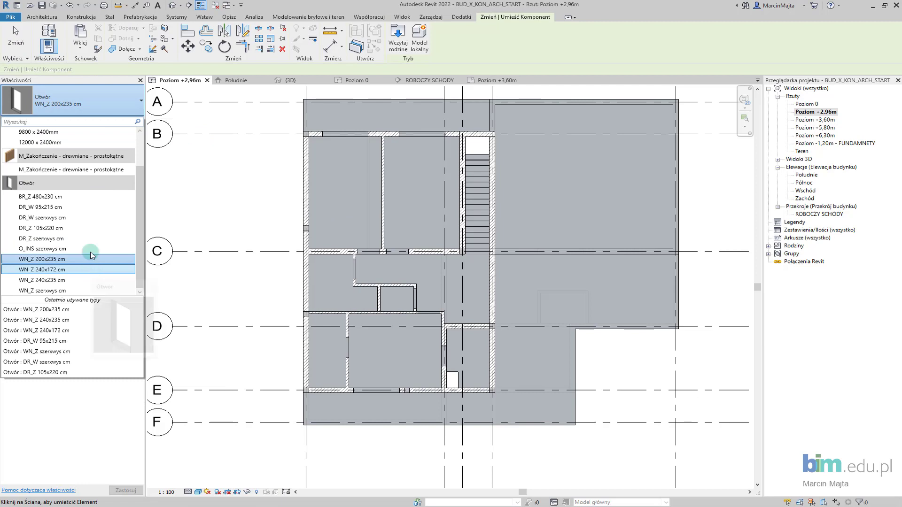
pyautogui.click(89, 228)
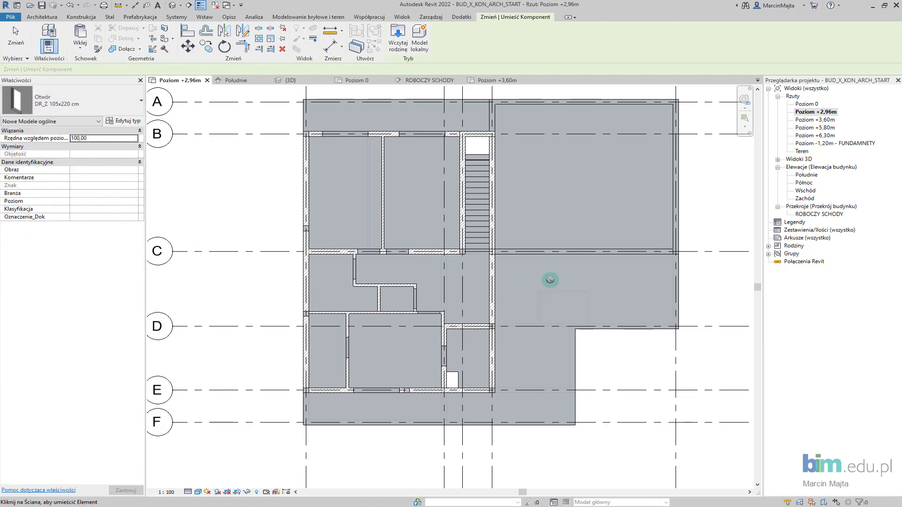
pyautogui.scroll(3, 555, 276)
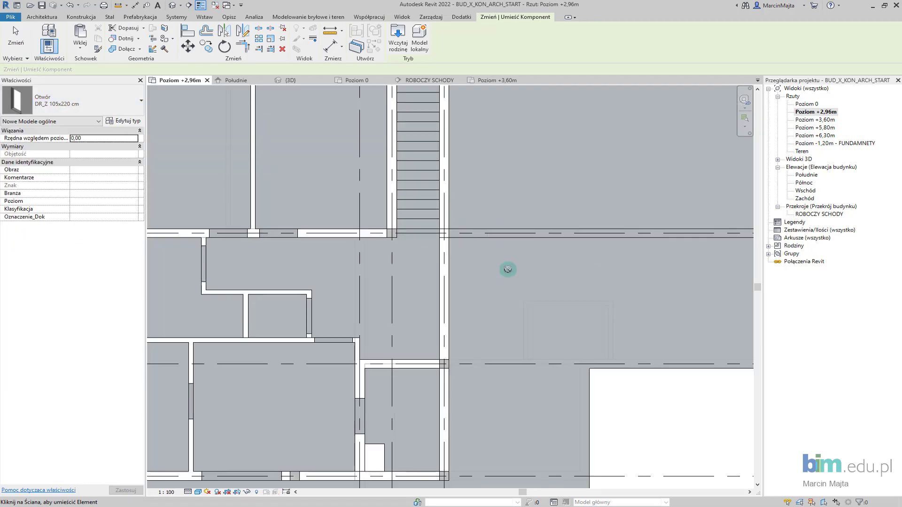
pyautogui.click(444, 273)
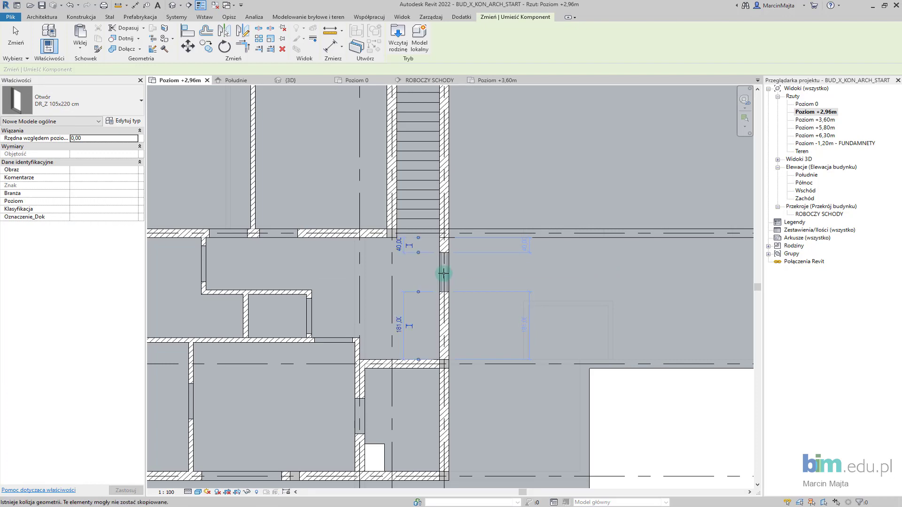
pyautogui.press('Escape')
pyautogui.press('Escape')
# Start placing another opening component (CM) with the opening type list shown
pyautogui.scroll(-3, 422, 305)
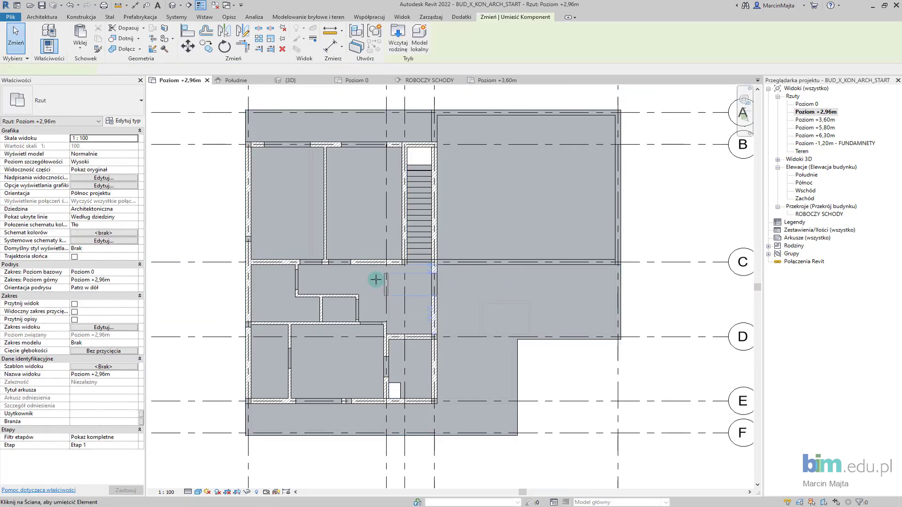
pyautogui.press('c')
pyautogui.press('m')
pyautogui.click(70, 100)
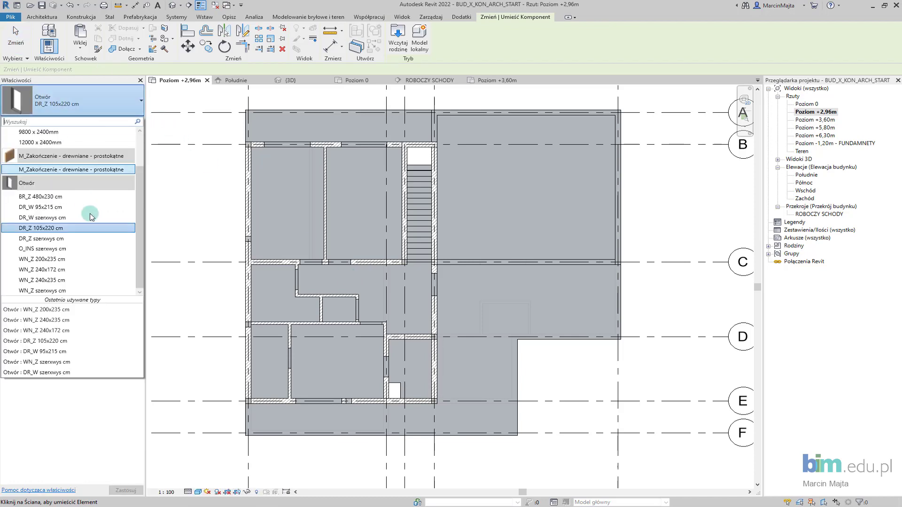
# Duplicate WN_Z 240x172 cm as WN_Z 90x160 cm, 90 wide and 160 high
pyautogui.click(90, 270)
pyautogui.click(137, 120)
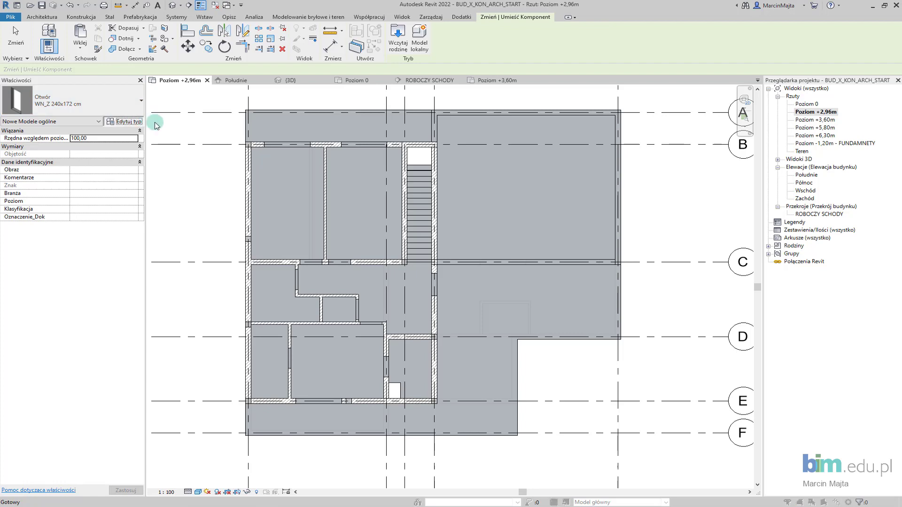
pyautogui.click(585, 156)
pyautogui.write('WN_Z 90x172 cm 2')
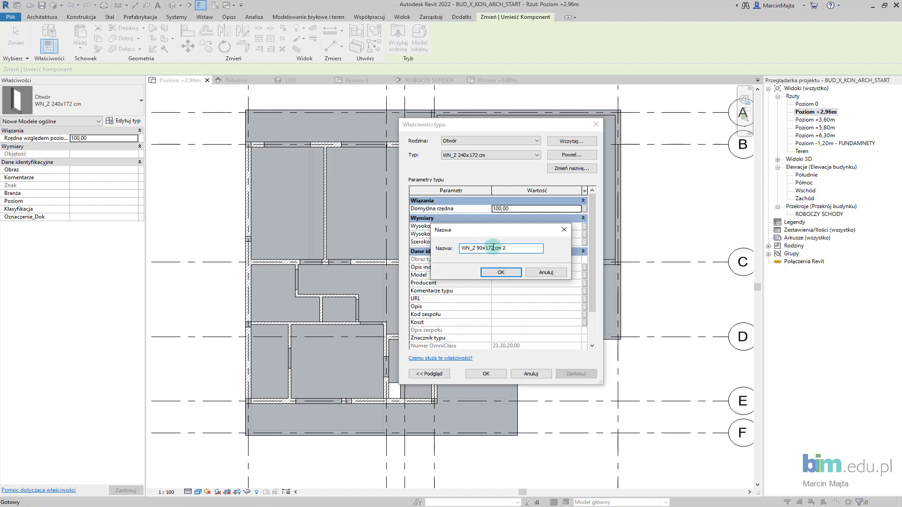
pyautogui.click(496, 273)
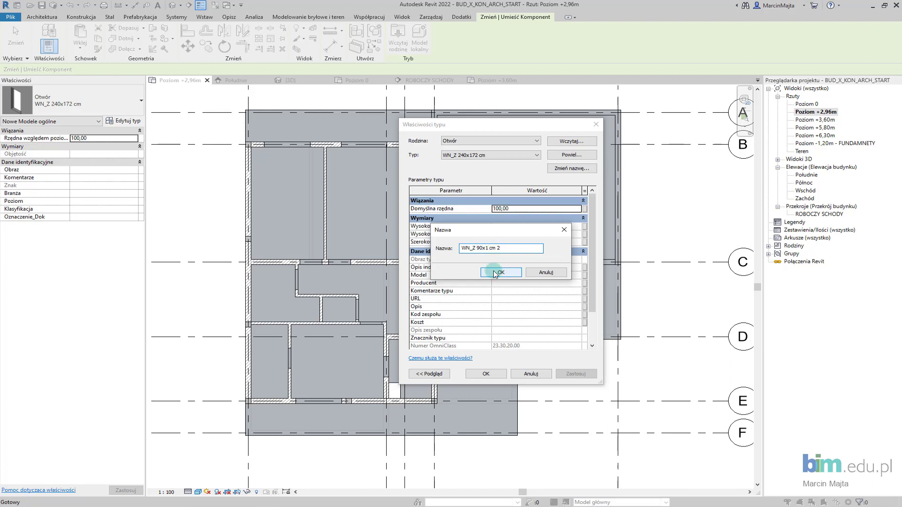
pyautogui.write('60')
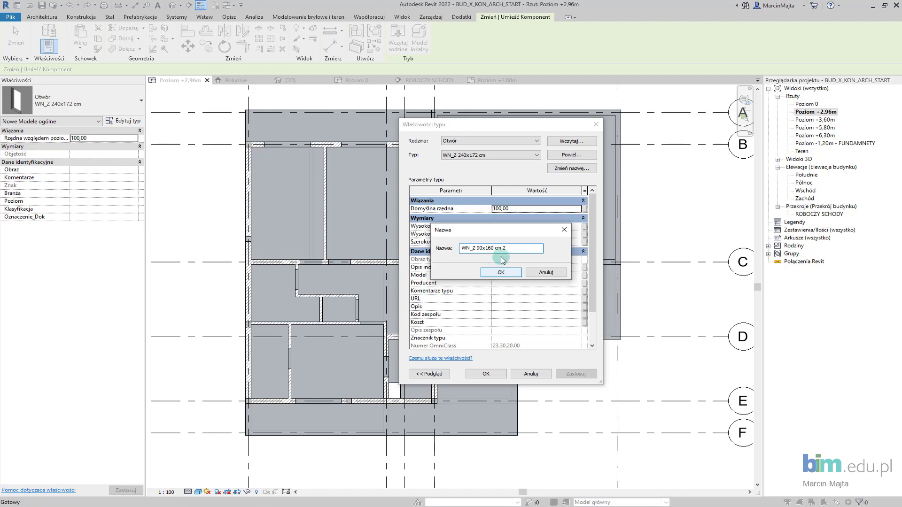
pyautogui.click(513, 248)
pyautogui.press('BackSpace')
pyautogui.press('BackSpace')
pyautogui.click(499, 273)
pyautogui.click(520, 244)
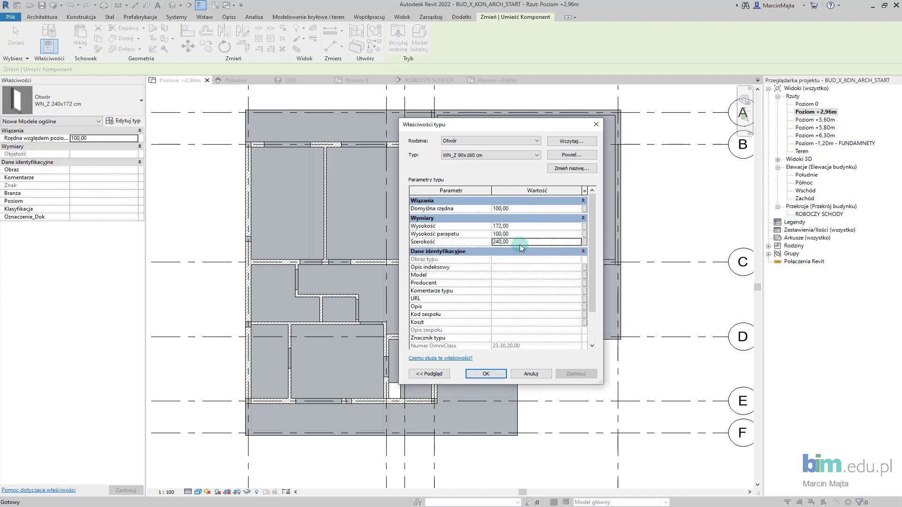
pyautogui.write('90')
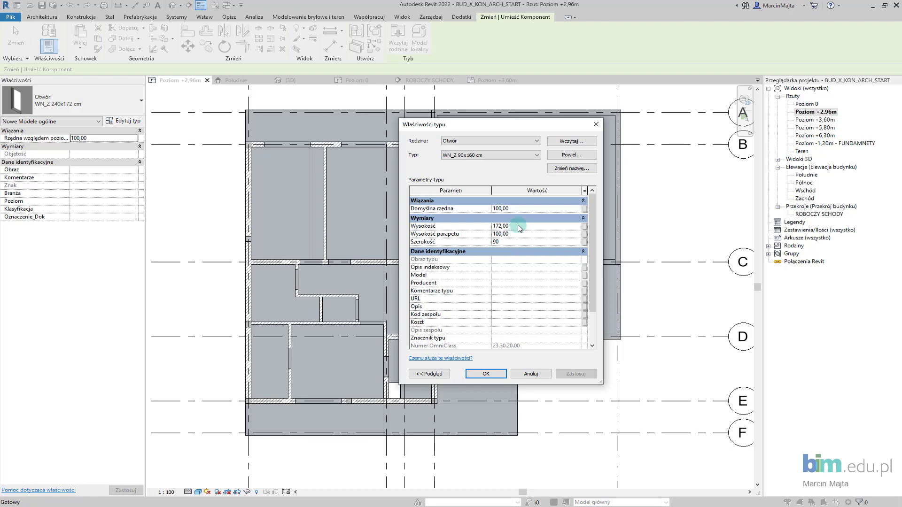
pyautogui.write('x160')
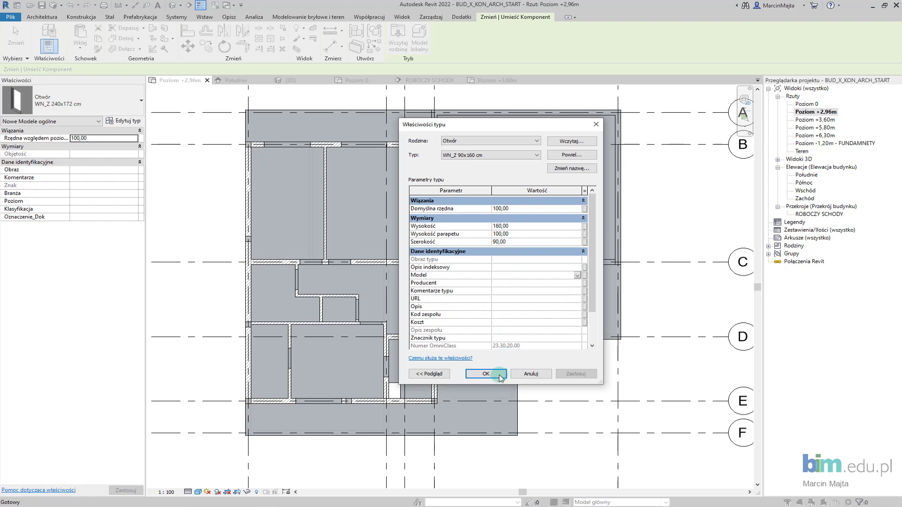
pyautogui.click(500, 376)
# Zoom and pan the Poziom +2,96m plan to bring the lower and outer exterior walls into view
pyautogui.scroll(3, 249, 209)
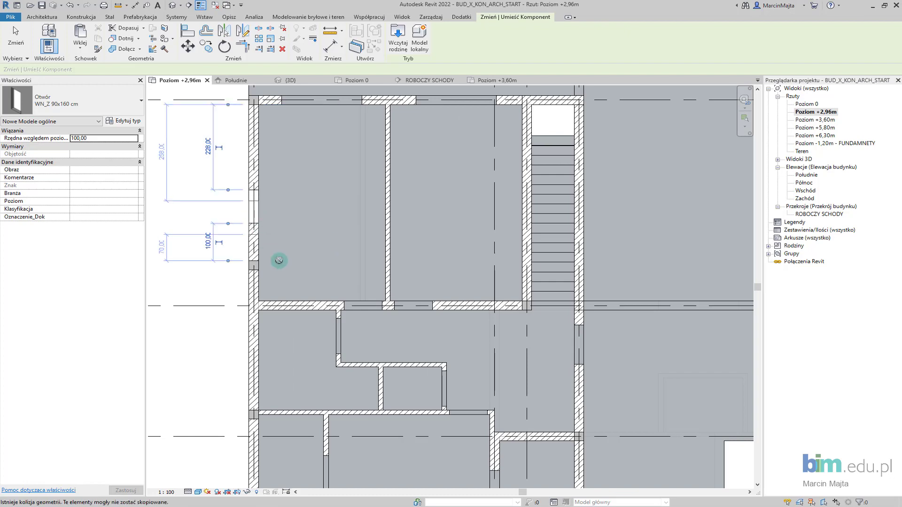
pyautogui.scroll(-3, 288, 216)
pyautogui.scroll(-2, 296, 294)
pyautogui.scroll(6, 286, 384)
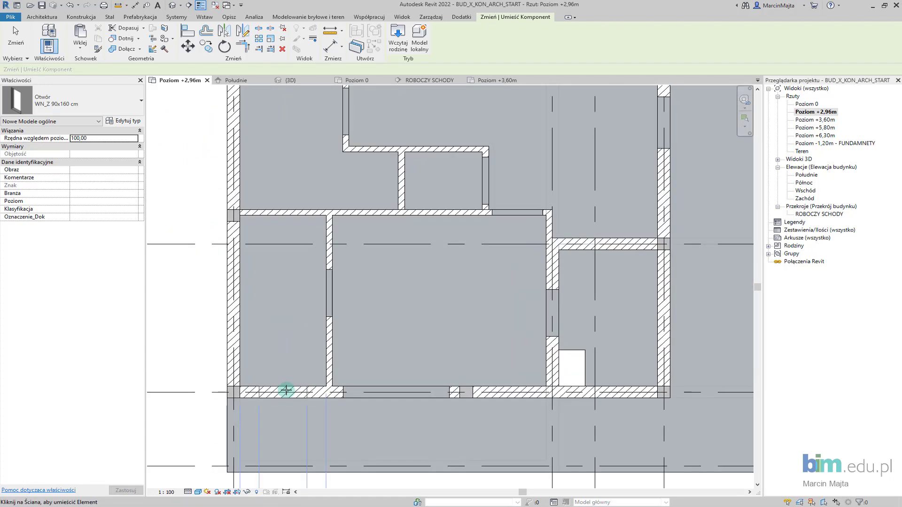
pyautogui.moveTo(286, 390); pyautogui.dragTo(298, 297, button='middle')
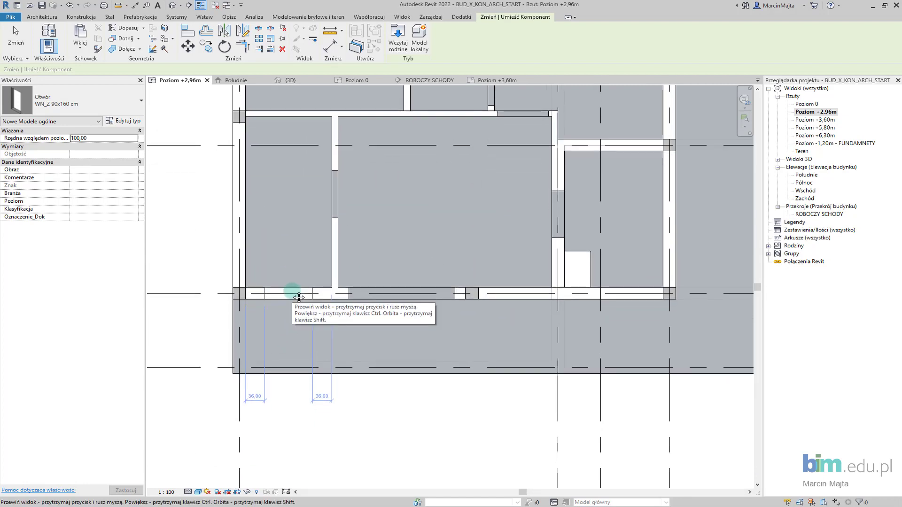
pyautogui.scroll(1, 292, 294)
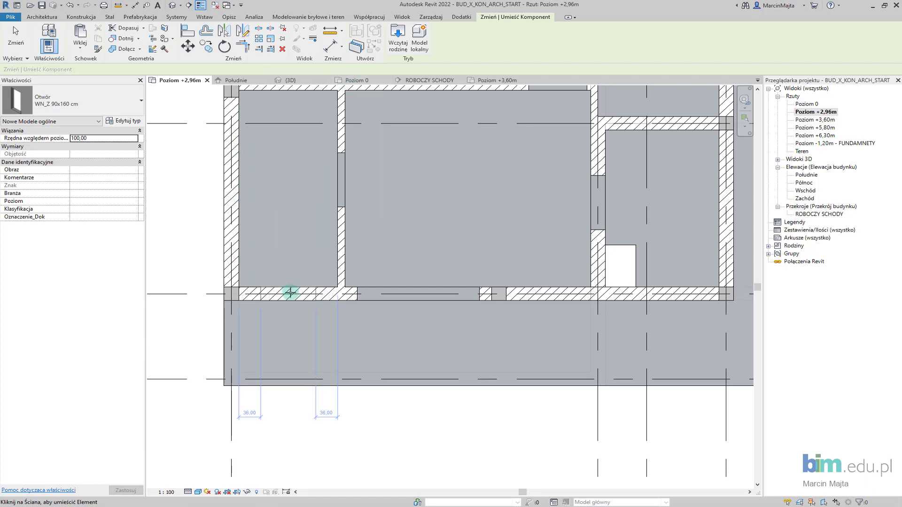
pyautogui.scroll(-3, 382, 312)
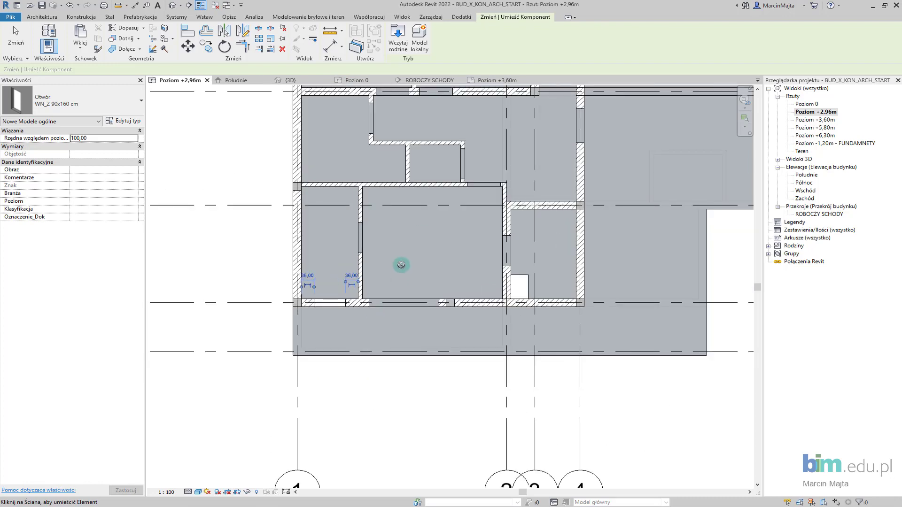
pyautogui.moveTo(385, 277); pyautogui.dragTo(298, 274, button='middle')
pyautogui.scroll(-2, 362, 324)
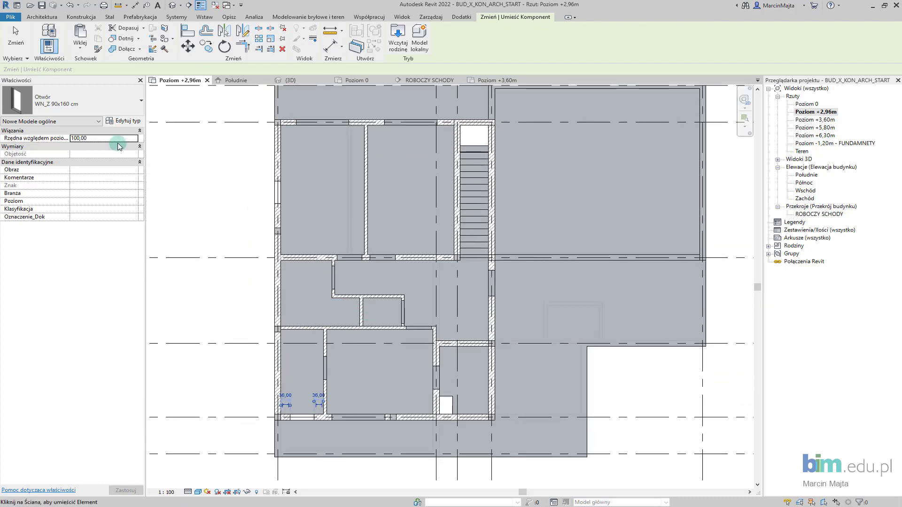
# Duplicate the WN_Z 90x160 cm type as WN_Z 300x120 cm, 300 wide and 120 high
pyautogui.click(126, 123)
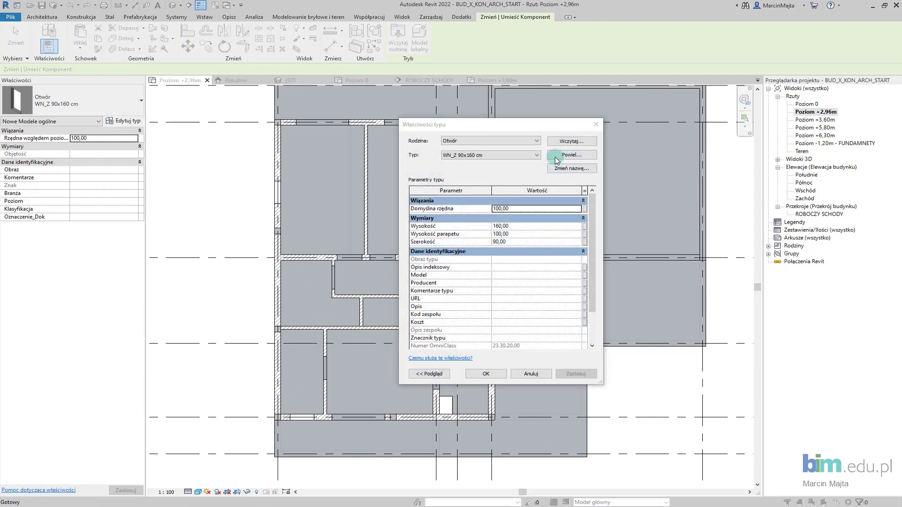
pyautogui.click(559, 156)
pyautogui.write('WN_Z 300x120 cm')
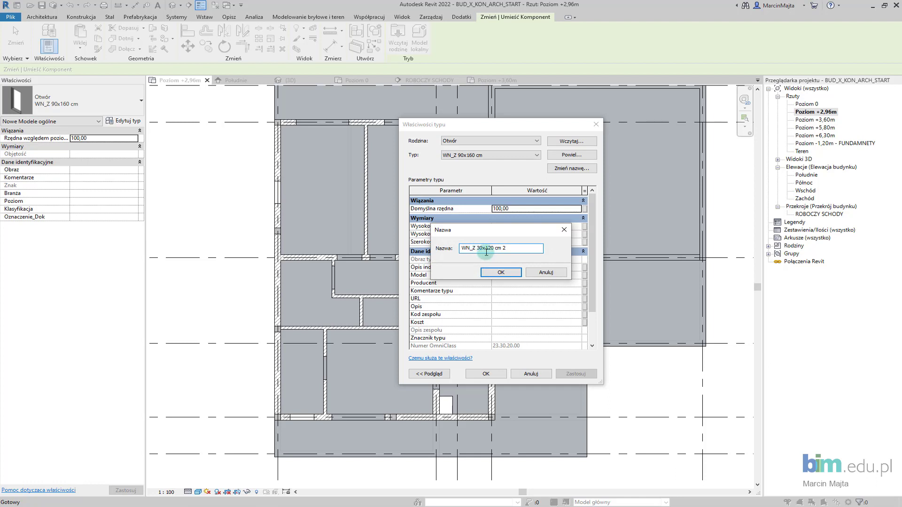
pyautogui.click(508, 274)
pyautogui.click(520, 245)
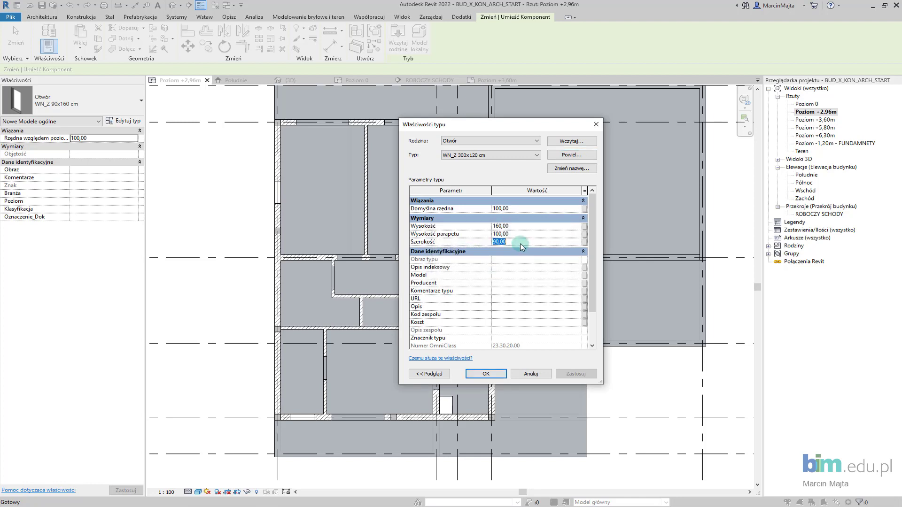
pyautogui.write('300')
pyautogui.press('Return')
pyautogui.click(501, 226)
pyautogui.write('120')
pyautogui.click(519, 266)
pyautogui.click(495, 379)
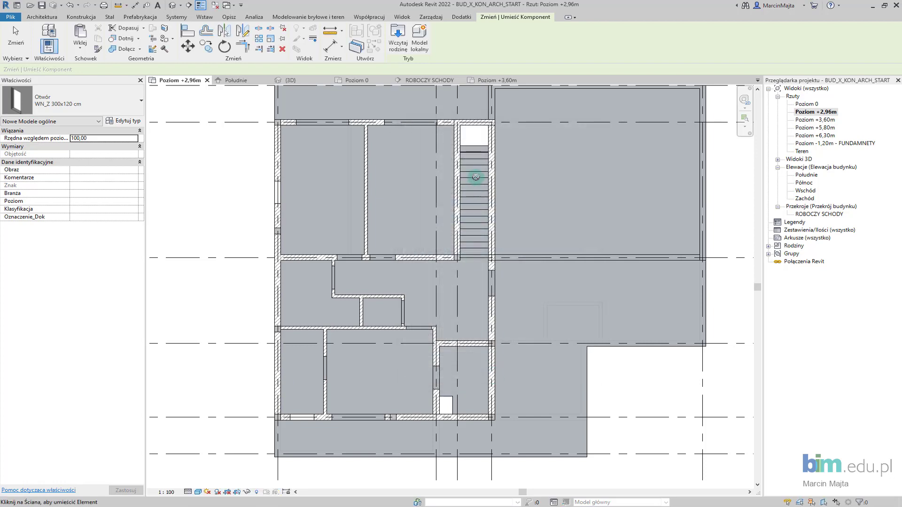
# Stop placing components and display the house in the {3D} view
pyautogui.scroll(3, 492, 191)
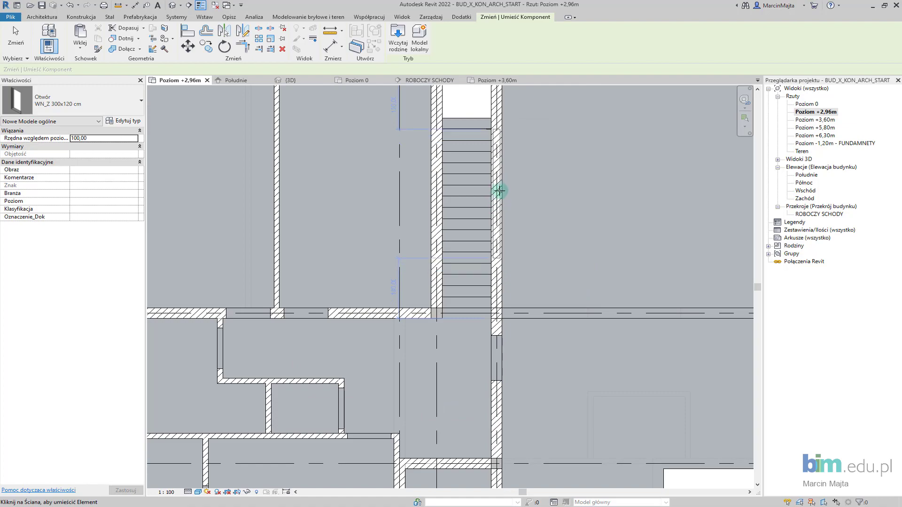
pyautogui.press('Escape')
pyautogui.press('Escape')
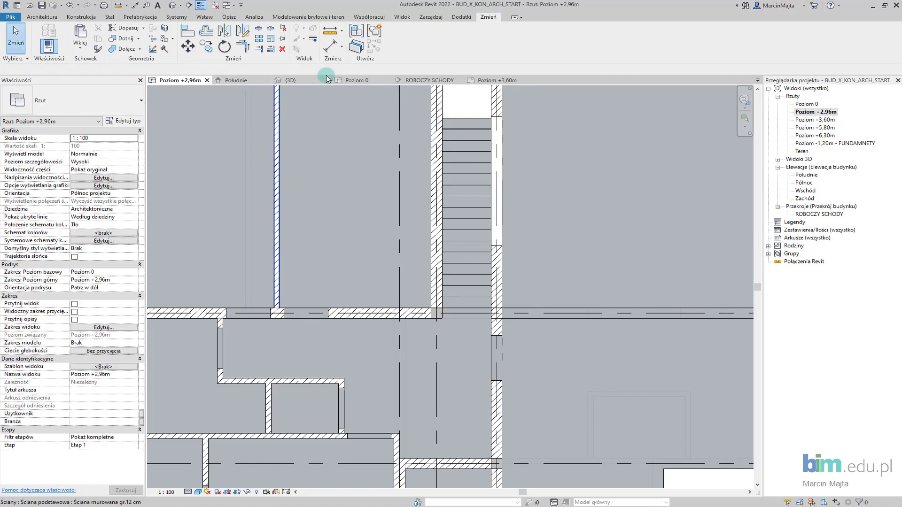
pyautogui.click(310, 80)
pyautogui.keyDown('shift'); pyautogui.moveTo(484, 199); pyautogui.dragTo(474, 264, button='middle'); pyautogui.keyUp('shift')
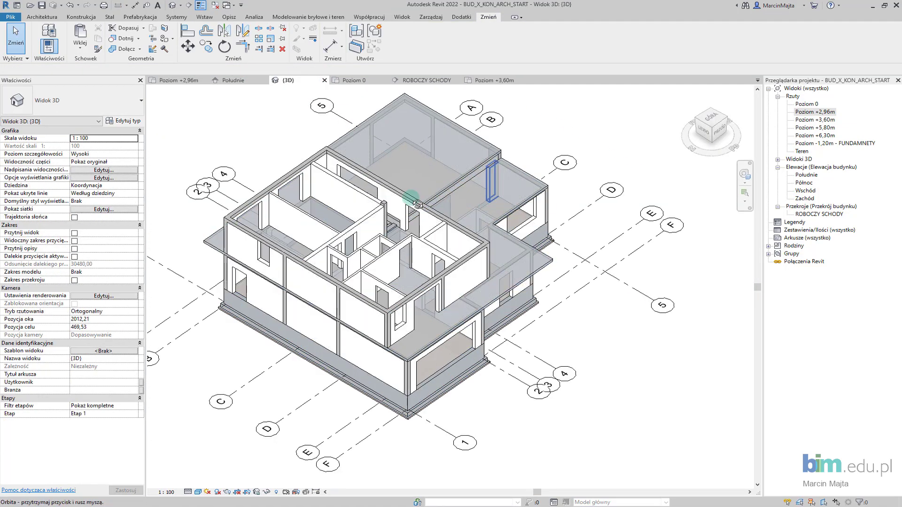
pyautogui.scroll(3, 474, 264)
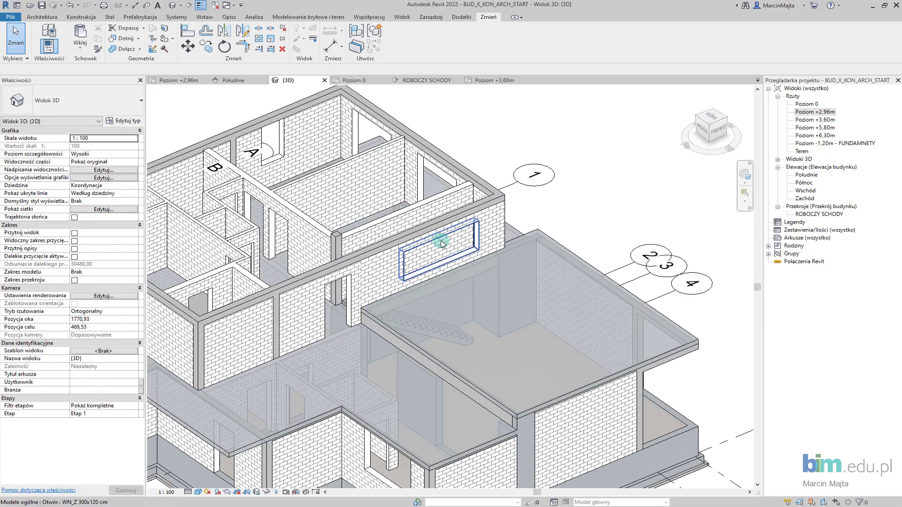
pyautogui.moveTo(353, 225)
pyautogui.keyDown('shift'); pyautogui.mouseDown(button='middle')
pyautogui.moveTo(322, 165)
pyautogui.moveTo(475, 146)
pyautogui.moveTo(349, 324)
pyautogui.moveTo(161, 302)
pyautogui.moveTo(316, 342)
pyautogui.moveTo(273, 299)
pyautogui.mouseUp(button='middle'); pyautogui.keyUp('shift')
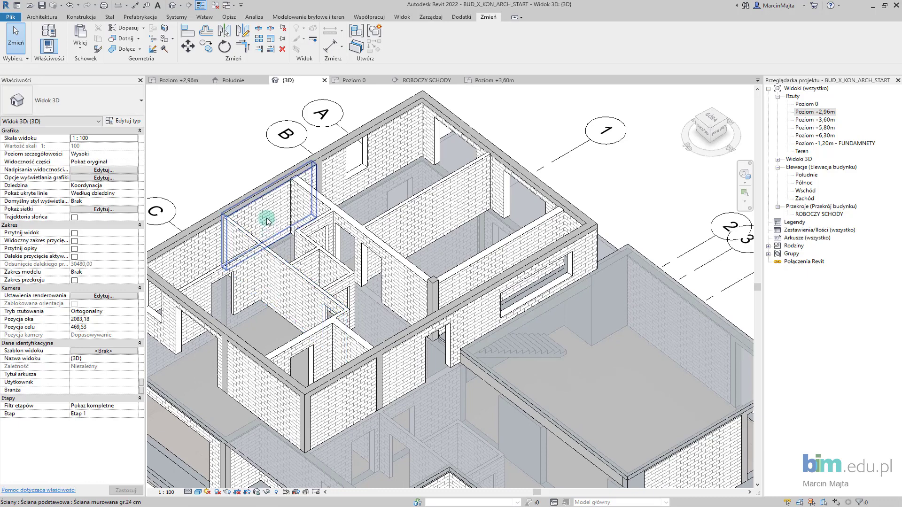
pyautogui.scroll(-2, 361, 371)
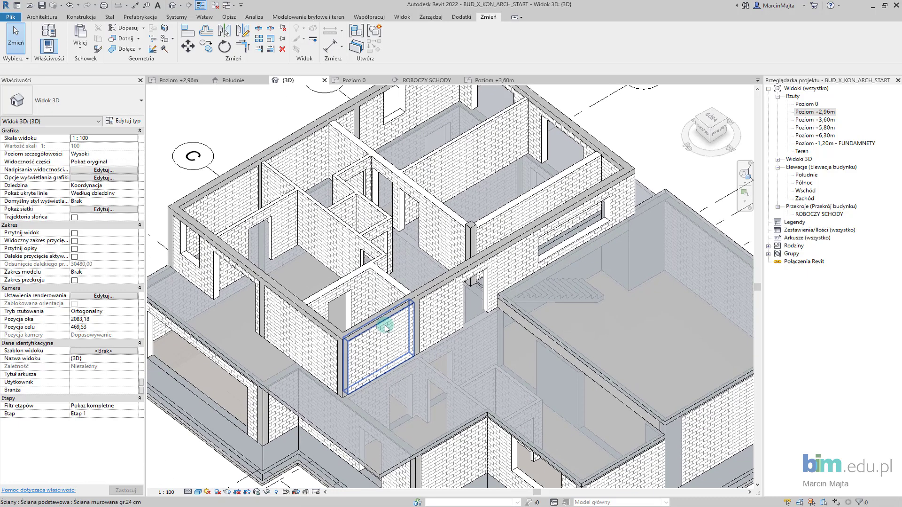
pyautogui.rightClick(390, 325)
pyautogui.click(376, 329)
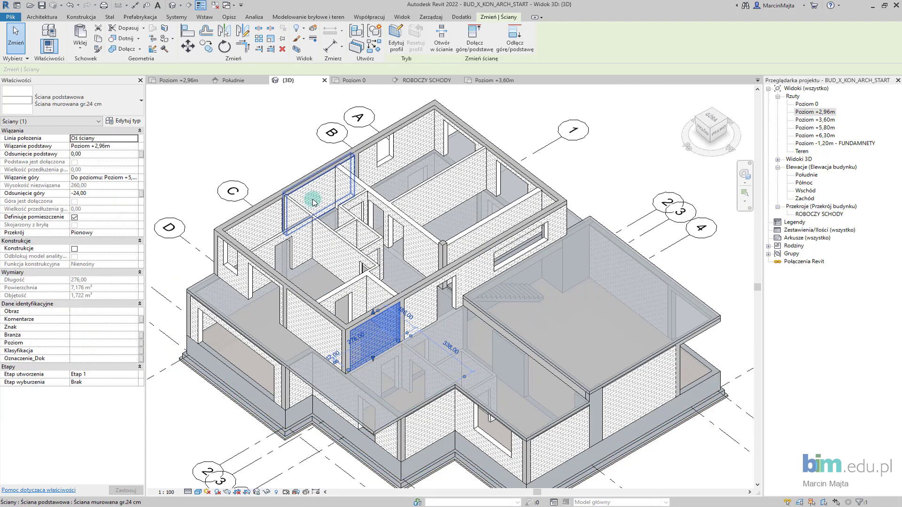
pyautogui.moveTo(423, 212)
pyautogui.keyDown('shift'); pyautogui.mouseDown(button='middle')
pyautogui.moveTo(484, 207)
pyautogui.moveTo(530, 165)
pyautogui.moveTo(514, 271)
pyautogui.mouseUp(button='middle'); pyautogui.keyUp('shift')
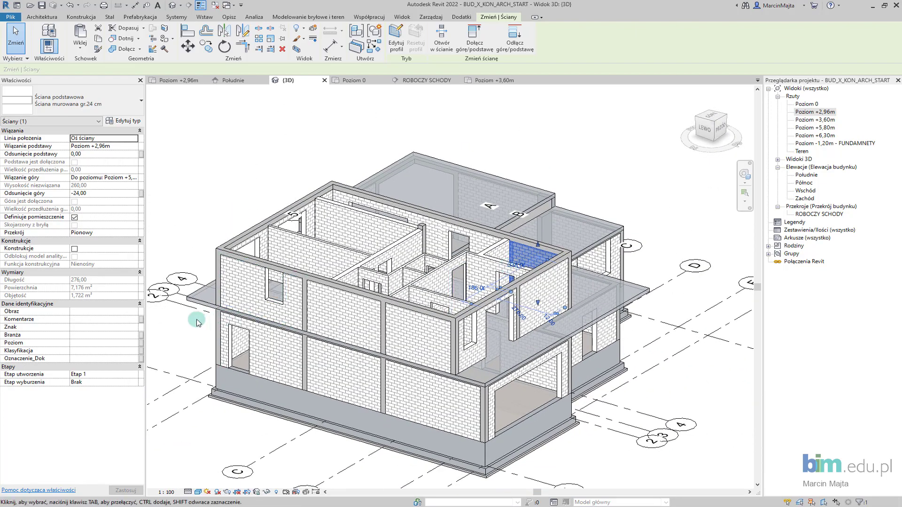
pyautogui.scroll(4, 197, 322)
pyautogui.click(323, 261)
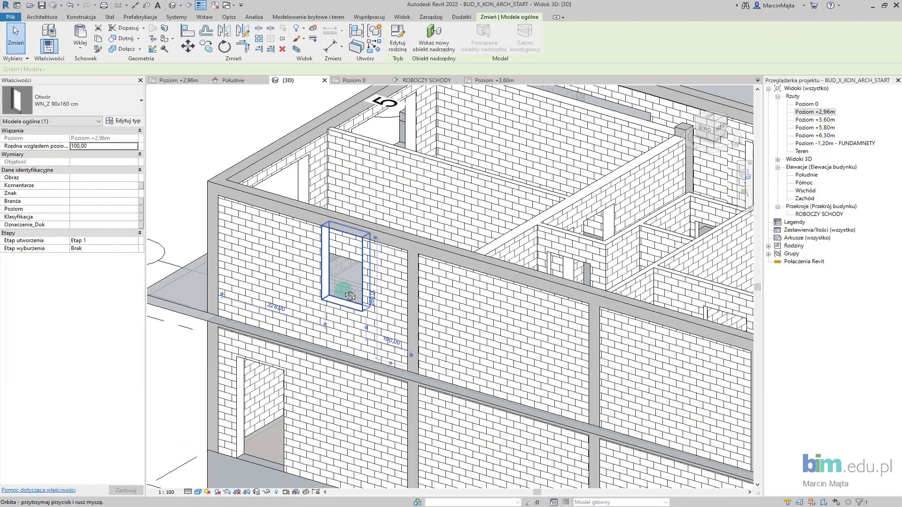
pyautogui.moveTo(329, 256)
pyautogui.keyDown('shift'); pyautogui.mouseDown(button='middle')
pyautogui.moveTo(402, 252)
pyautogui.moveTo(452, 230)
pyautogui.moveTo(381, 230)
pyautogui.moveTo(322, 252)
pyautogui.moveTo(302, 323)
pyautogui.mouseUp(button='middle'); pyautogui.keyUp('shift')
pyautogui.scroll(-2, 301, 324)
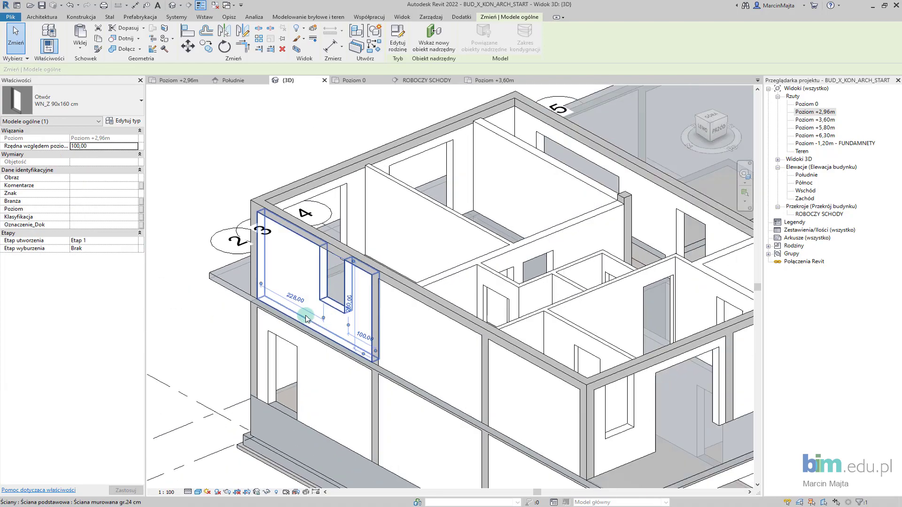
pyautogui.scroll(2, 312, 260)
pyautogui.scroll(-3, 318, 262)
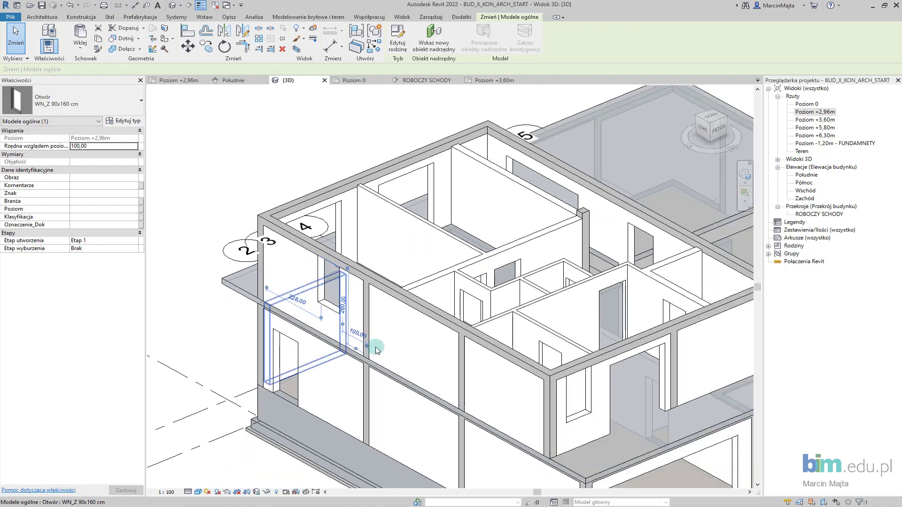
pyautogui.moveTo(372, 346)
pyautogui.mouseDown(button='middle')
pyautogui.moveTo(423, 393)
pyautogui.moveTo(476, 413)
pyautogui.moveTo(413, 322)
pyautogui.moveTo(409, 368)
pyautogui.moveTo(454, 345)
pyautogui.mouseUp(button='middle')
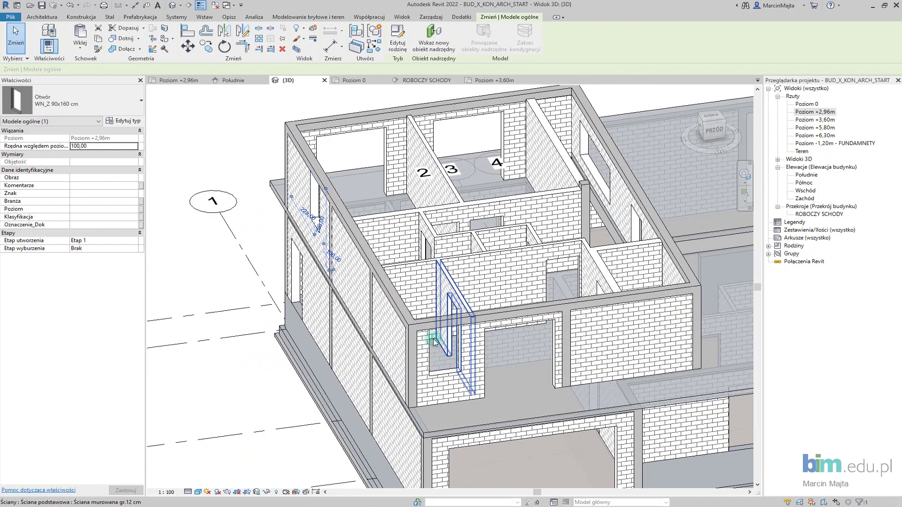
# Rename both selected window openings' type to WN_Z 90x120 cm with 120 cm height
pyautogui.keyDown('ctrl'); pyautogui.click(431, 343); pyautogui.keyUp('ctrl')
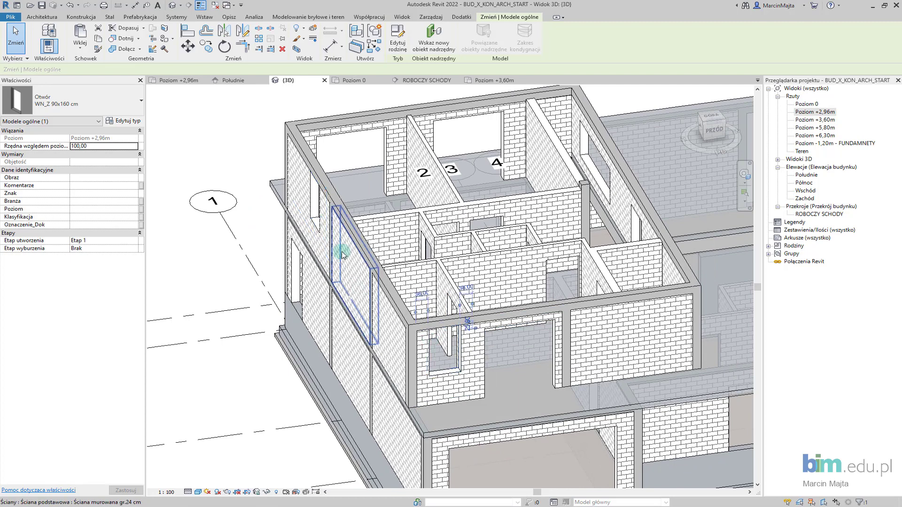
pyautogui.click(128, 122)
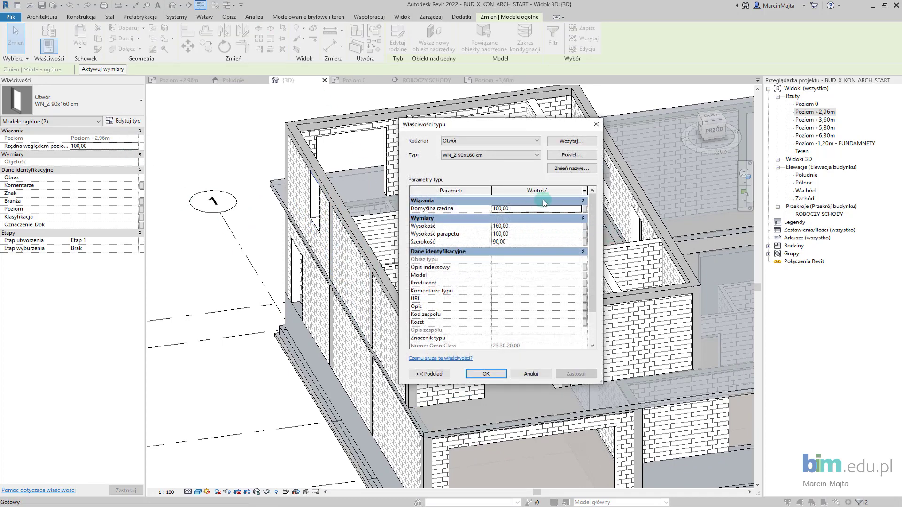
pyautogui.click(565, 169)
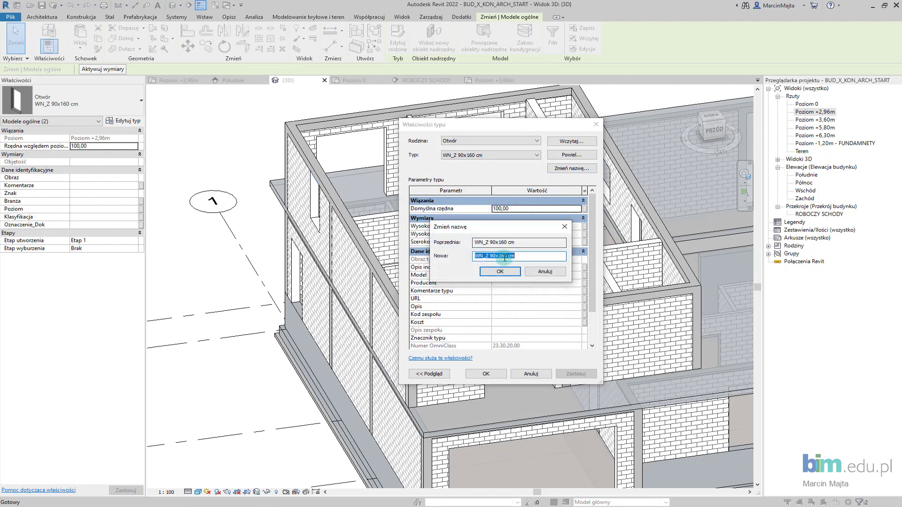
pyautogui.write('2')
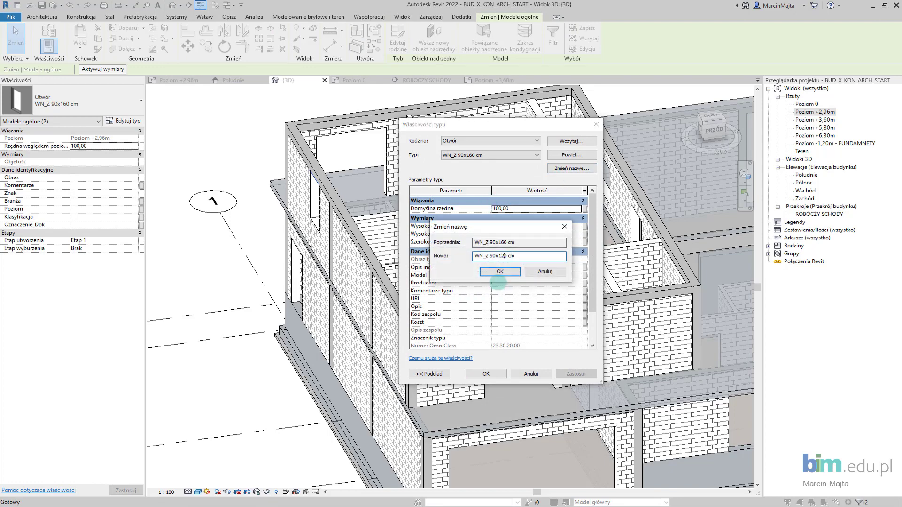
pyautogui.click(499, 272)
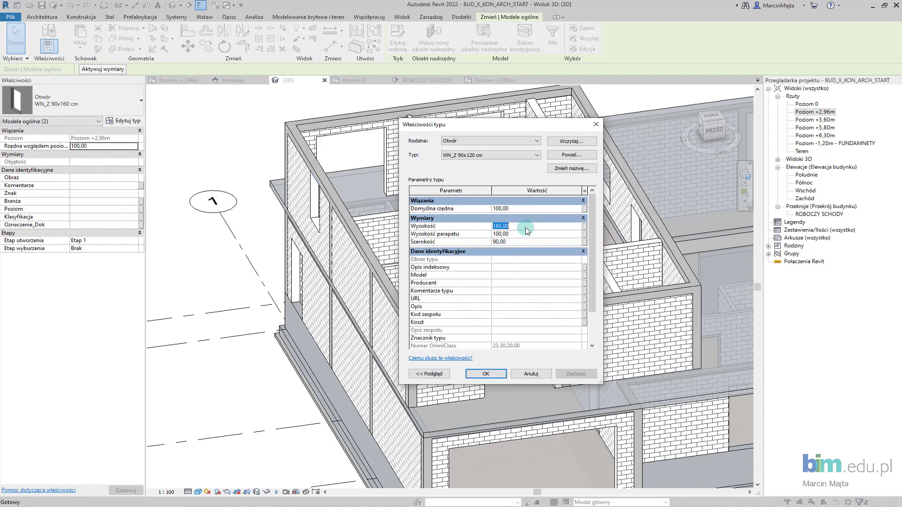
pyautogui.click(495, 378)
# Clear the selection and orbit the model to a side view
pyautogui.click(346, 395)
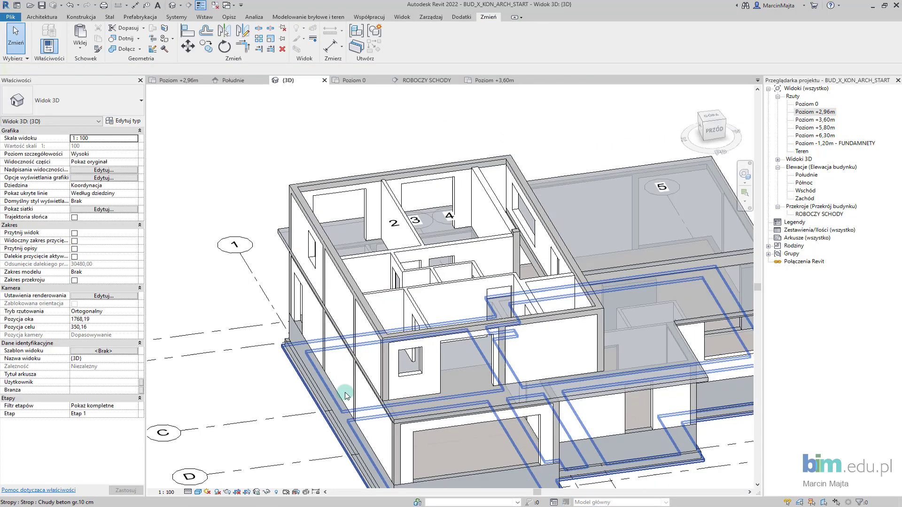
pyautogui.moveTo(345, 394)
pyautogui.keyDown('shift'); pyautogui.mouseDown(button='middle')
pyautogui.moveTo(596, 344)
pyautogui.moveTo(365, 343)
pyautogui.moveTo(403, 333)
pyautogui.moveTo(374, 338)
pyautogui.moveTo(287, 369)
pyautogui.moveTo(374, 348)
pyautogui.moveTo(359, 368)
pyautogui.moveTo(369, 393)
pyautogui.moveTo(304, 413)
pyautogui.moveTo(345, 399)
pyautogui.moveTo(371, 291)
pyautogui.mouseUp(button='middle'); pyautogui.keyUp('shift')
pyautogui.scroll(-2, 345, 398)
# Orbit the 3D view to a steeper corner, then open the Poziom +5,80m plan
pyautogui.moveTo(358, 342)
pyautogui.keyDown('shift'); pyautogui.mouseDown(button='middle')
pyautogui.moveTo(349, 387)
pyautogui.moveTo(368, 375)
pyautogui.mouseUp(button='middle'); pyautogui.keyUp('shift')
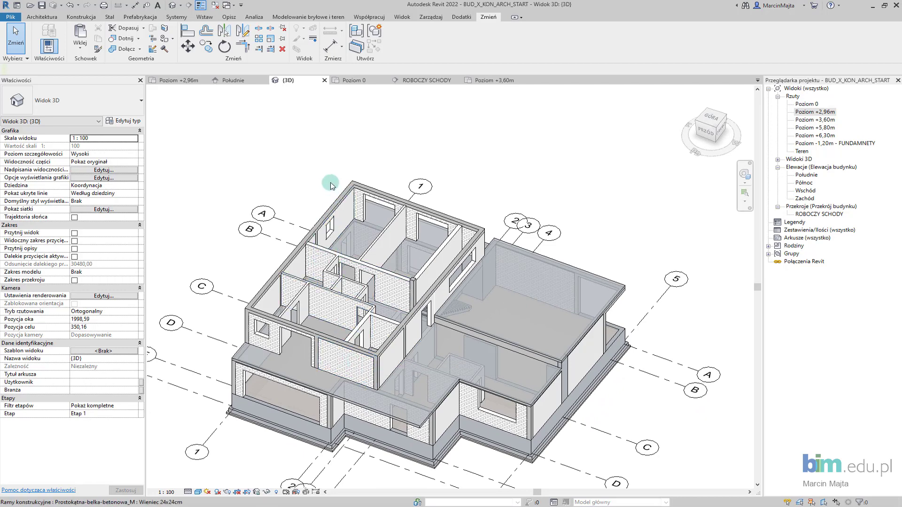
pyautogui.doubleClick(815, 128)
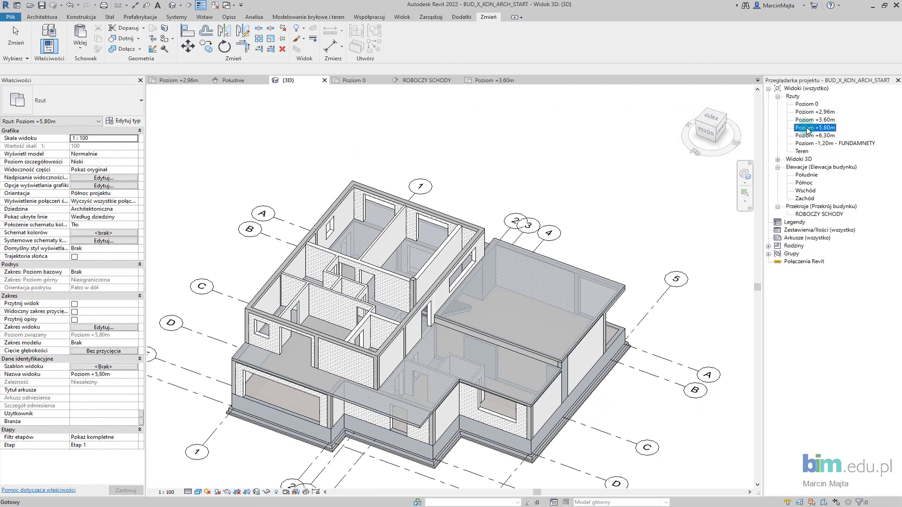
# Give the plan Fine detail, Consistent Colors and a non-selectable Poziom +2,96m underlay
pyautogui.click(197, 492)
pyautogui.click(208, 475)
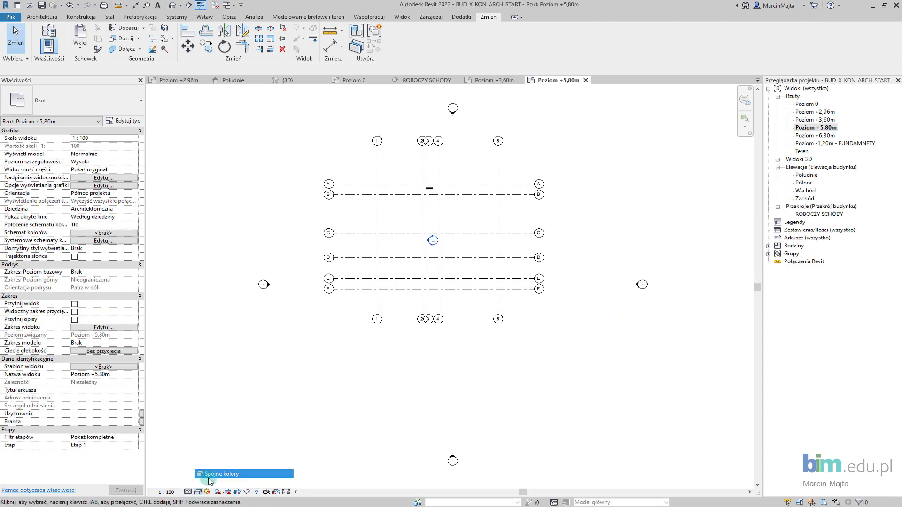
pyautogui.moveTo(237, 279); pyautogui.dragTo(180, 319, button='middle')
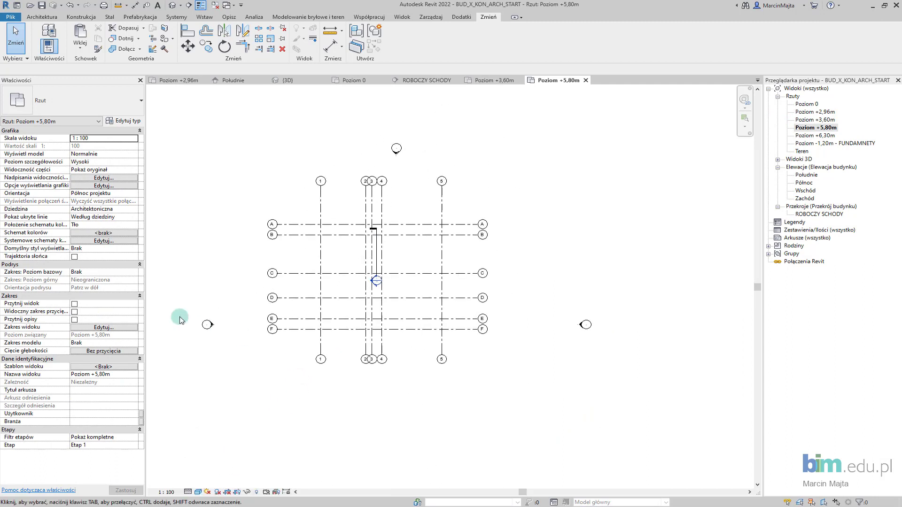
pyautogui.click(137, 274)
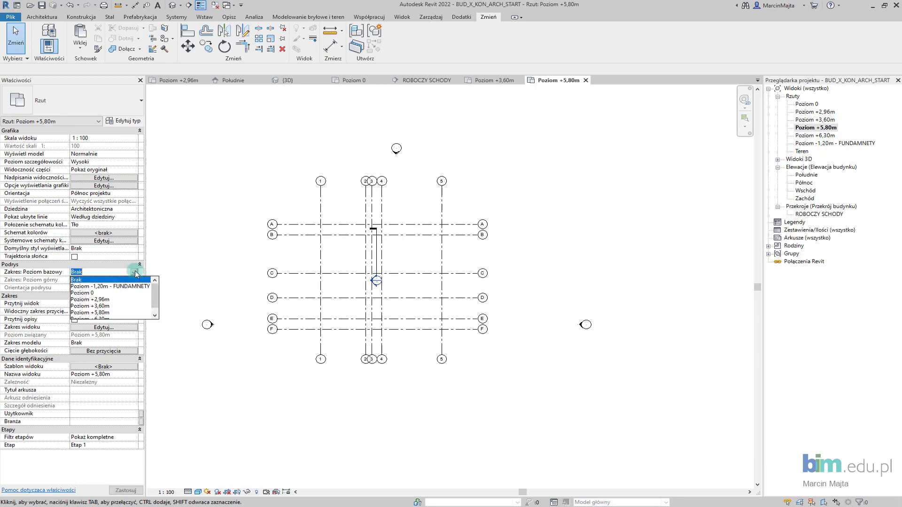
pyautogui.click(106, 300)
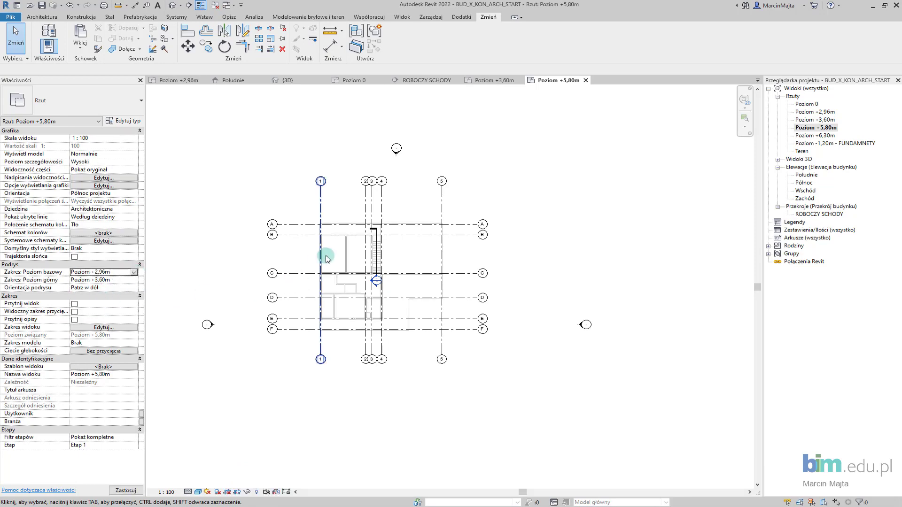
pyautogui.scroll(3, 323, 263)
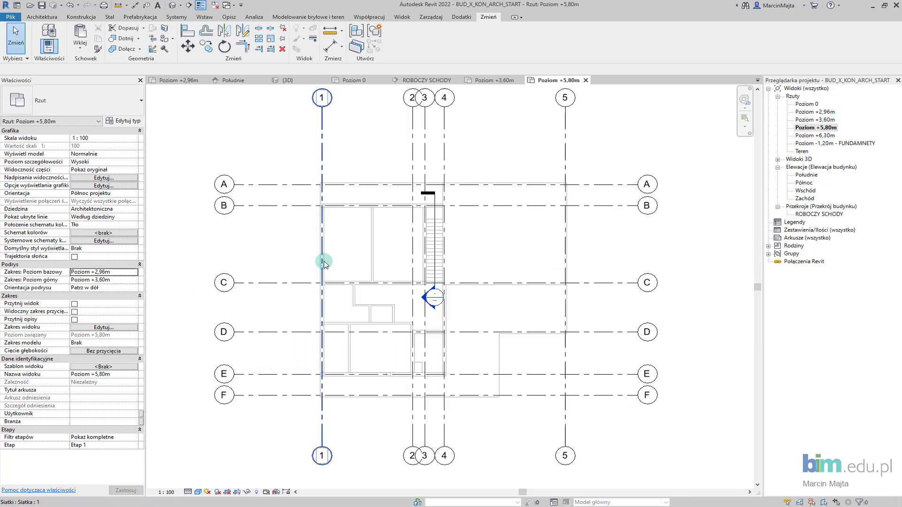
pyautogui.click(799, 502)
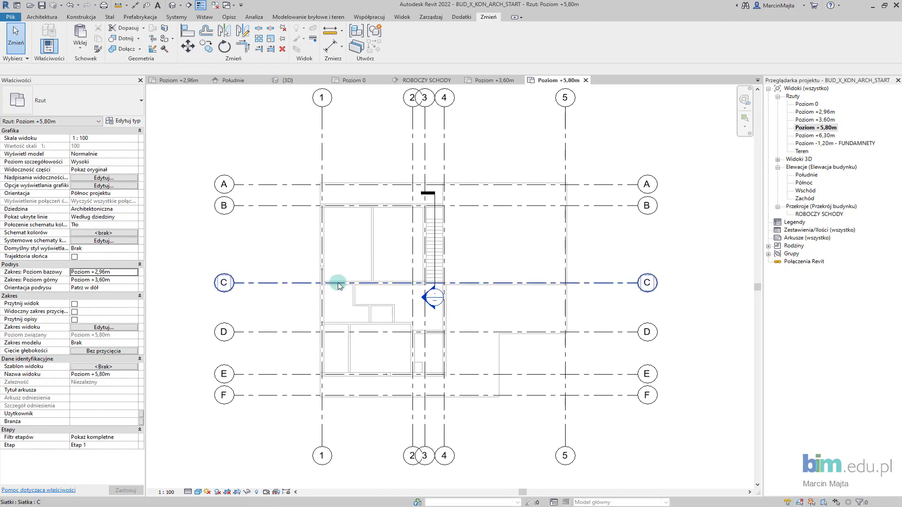
pyautogui.moveTo(306, 242); pyautogui.dragTo(284, 247, button='middle')
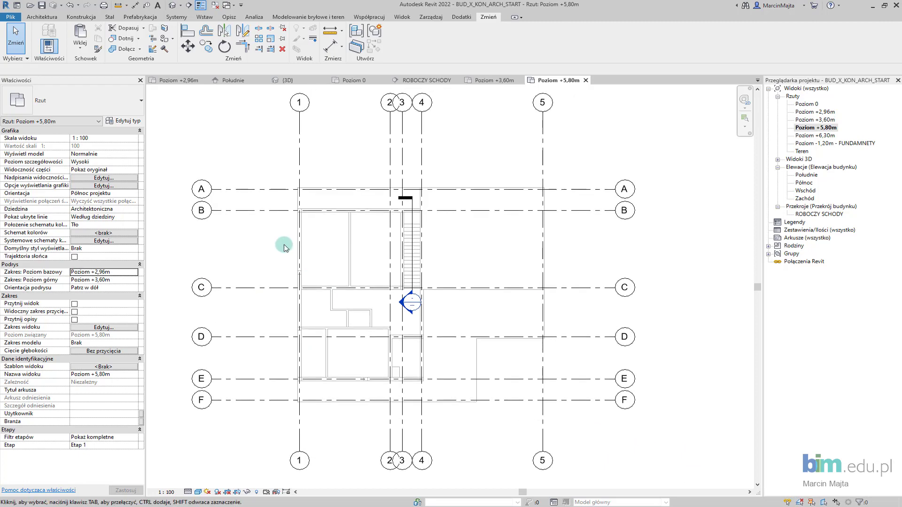
# Start a new floor sketch (SB) using the Strop żelbetowy gr.18 cm type
pyautogui.press('s')
pyautogui.press('b')
pyautogui.click(116, 102)
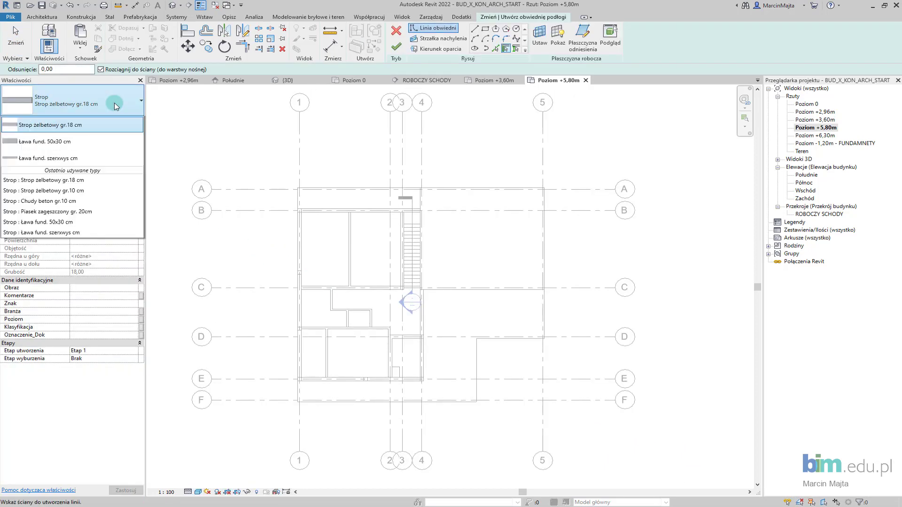
pyautogui.click(115, 105)
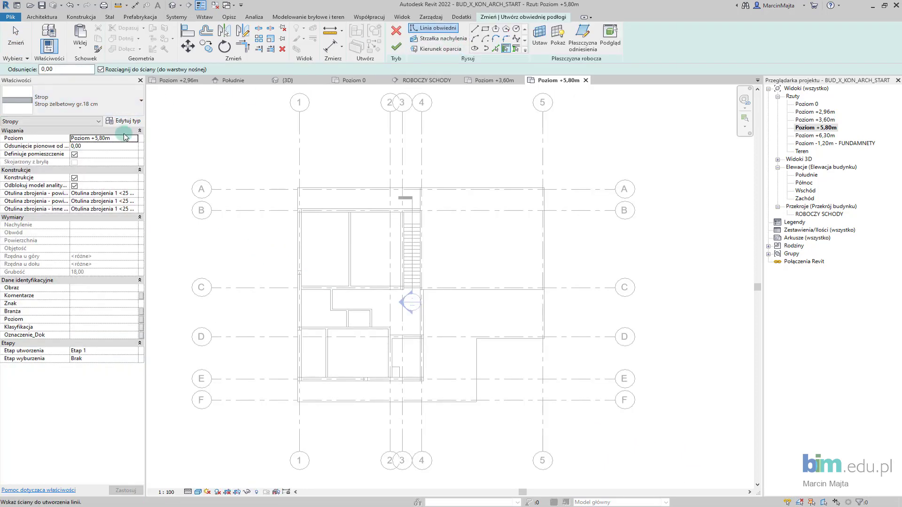
# Sketch a rectangular boundary on the outer wall corners and finish the 18 cm slab
pyautogui.click(487, 32)
pyautogui.scroll(5, 298, 207)
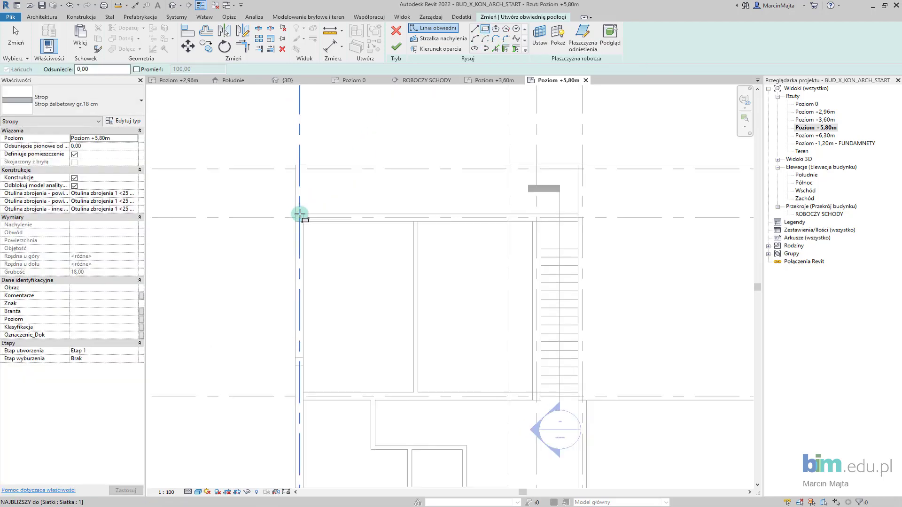
pyautogui.click(287, 202)
pyautogui.scroll(-5, 453, 277)
pyautogui.scroll(-3, 483, 298)
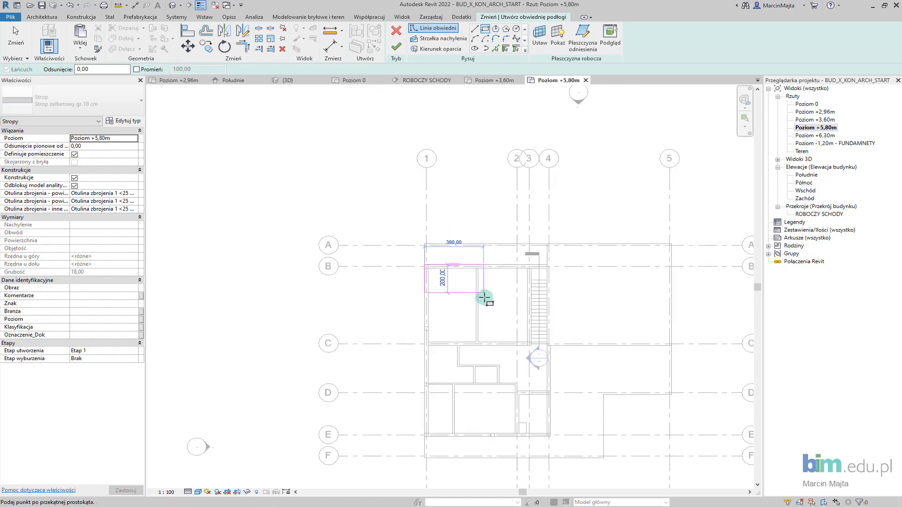
pyautogui.scroll(2, 464, 356)
pyautogui.scroll(3, 482, 236)
pyautogui.scroll(2, 497, 236)
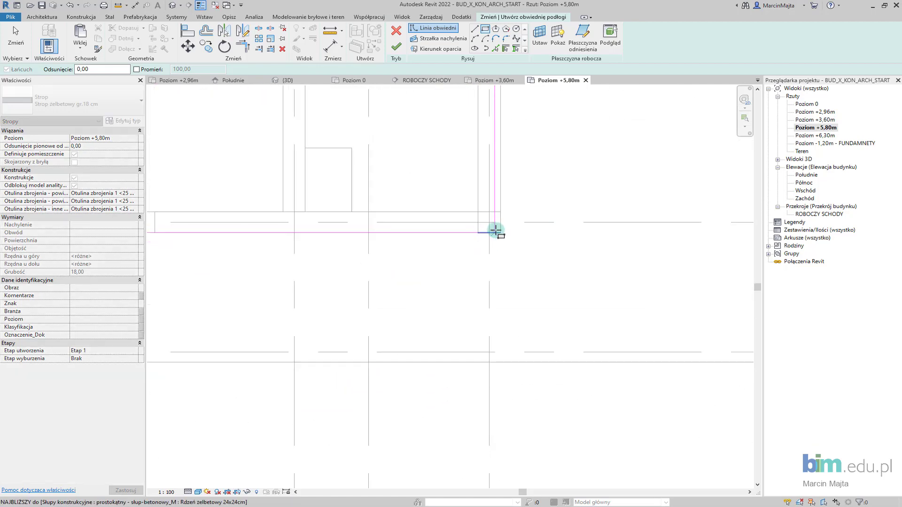
pyautogui.click(500, 233)
pyautogui.scroll(-1, 378, 222)
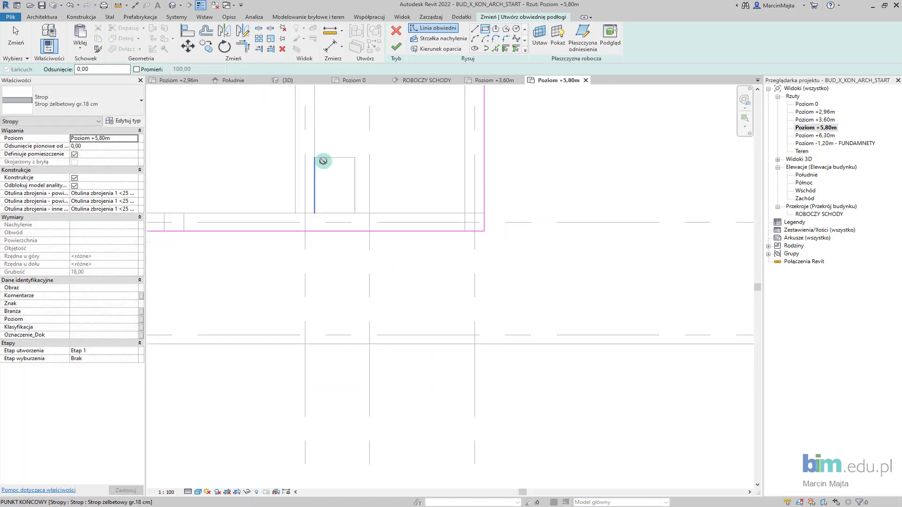
pyautogui.click(315, 157)
pyautogui.click(355, 213)
pyautogui.scroll(-4, 367, 225)
pyautogui.scroll(-3, 369, 197)
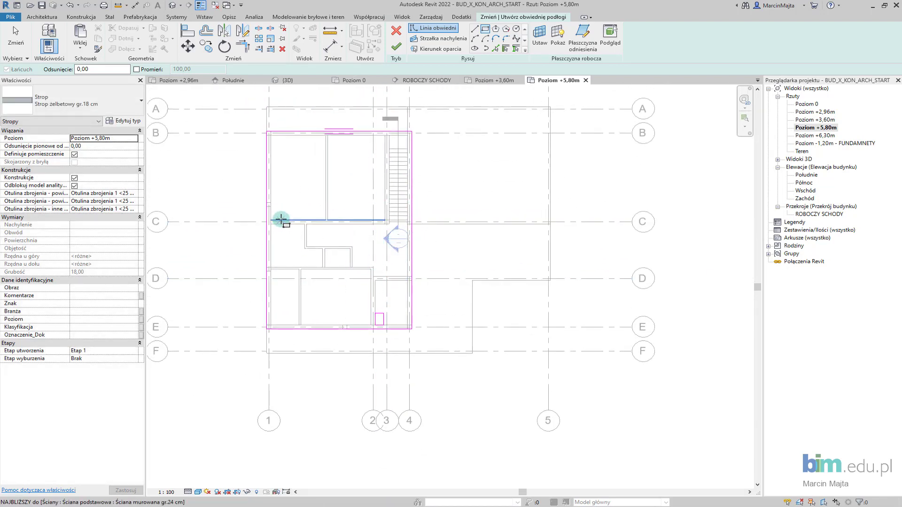
pyautogui.press('Escape')
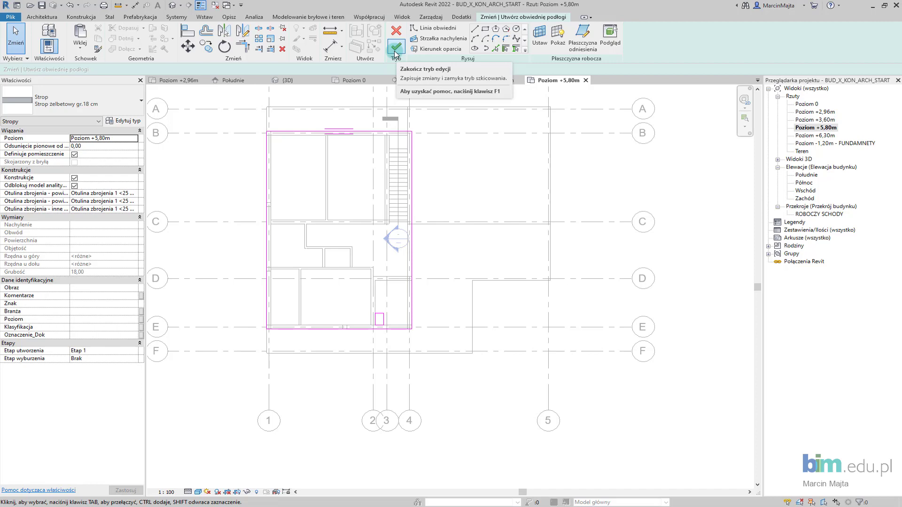
pyautogui.click(395, 49)
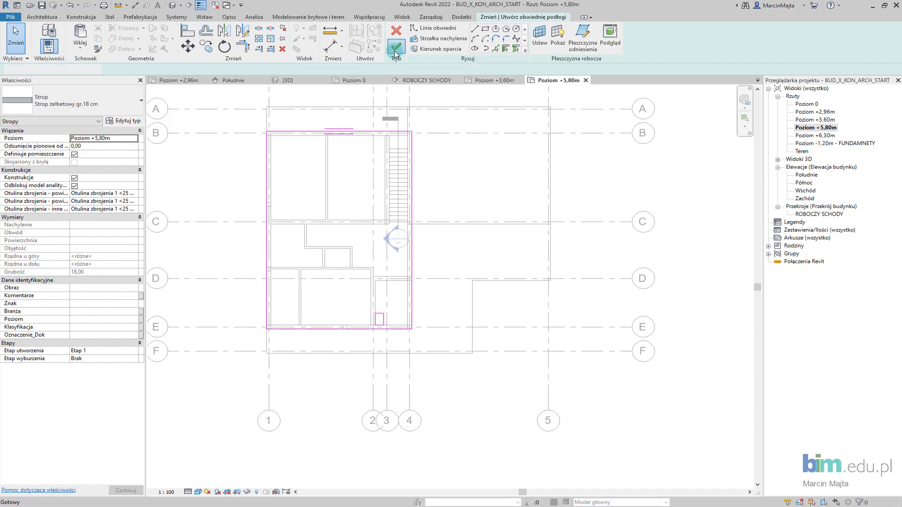
# In the {3D} view, override the new slab to 20 transparency and orbit around the house
pyautogui.click(300, 81)
pyautogui.rightClick(372, 221)
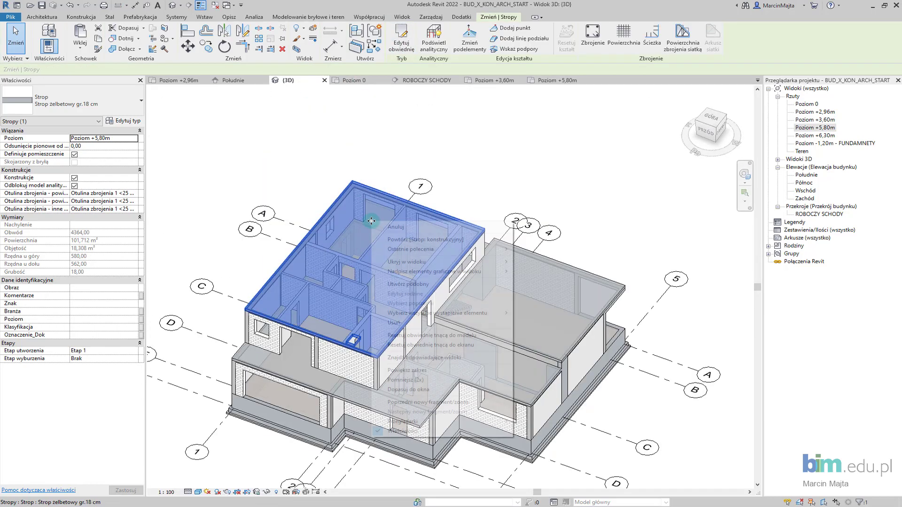
pyautogui.moveTo(434, 272)
pyautogui.click(532, 274)
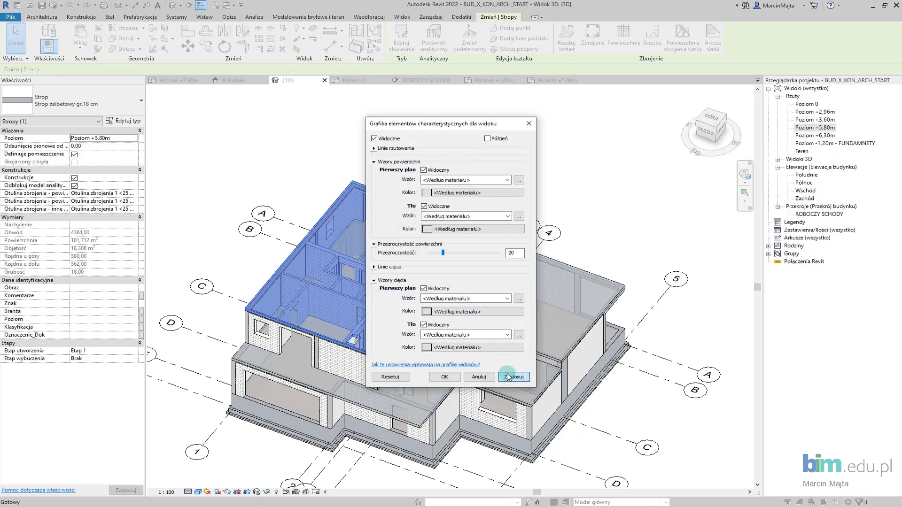
pyautogui.click(509, 376)
pyautogui.click(444, 377)
pyautogui.click(399, 254)
pyautogui.moveTo(289, 263)
pyautogui.keyDown('shift'); pyautogui.mouseDown(button='middle')
pyautogui.moveTo(295, 209)
pyautogui.moveTo(256, 198)
pyautogui.mouseUp(button='middle'); pyautogui.keyUp('shift')
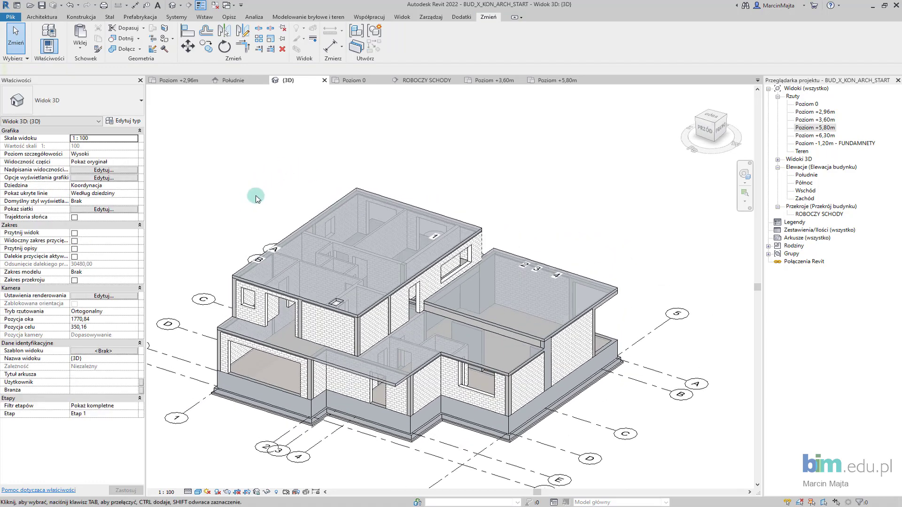
pyautogui.keyDown('shift'); pyautogui.moveTo(312, 177); pyautogui.dragTo(328, 214, button='middle'); pyautogui.keyUp('shift')
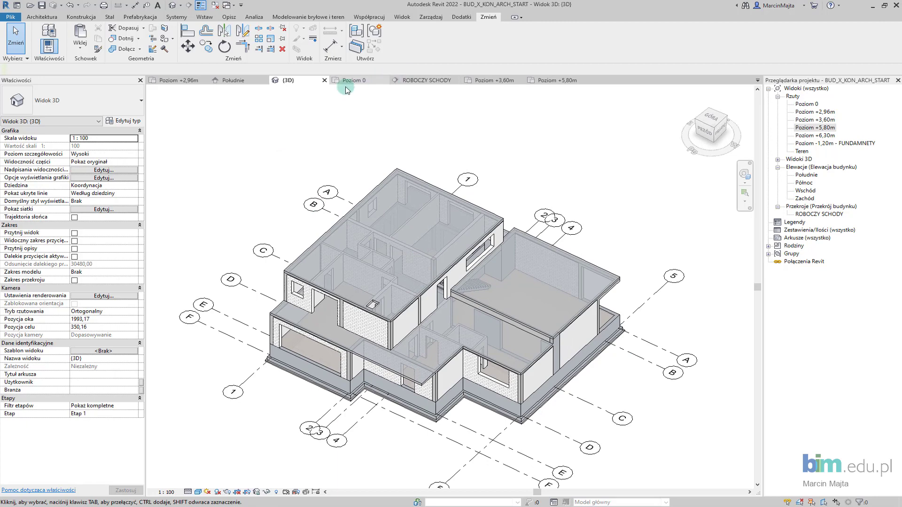
# On Poziom +5,80m, set up Ściana żelbetowa gr.24 cm walls with Allow join and Core Centerline location
pyautogui.click(540, 81)
pyautogui.press('w')
pyautogui.press('a')
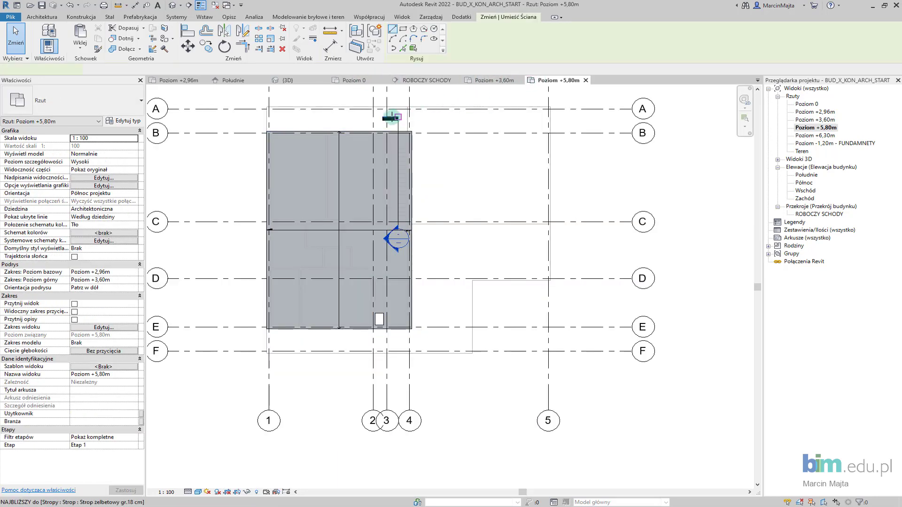
pyautogui.click(83, 110)
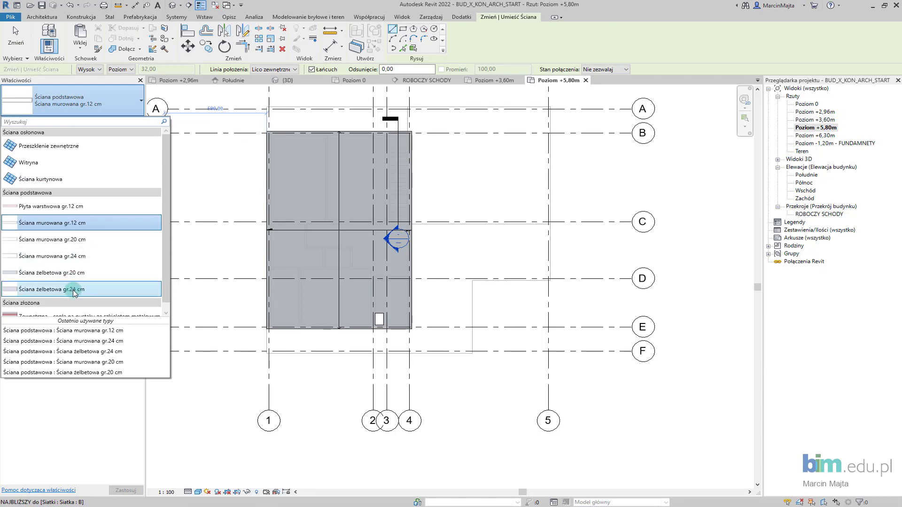
pyautogui.click(72, 289)
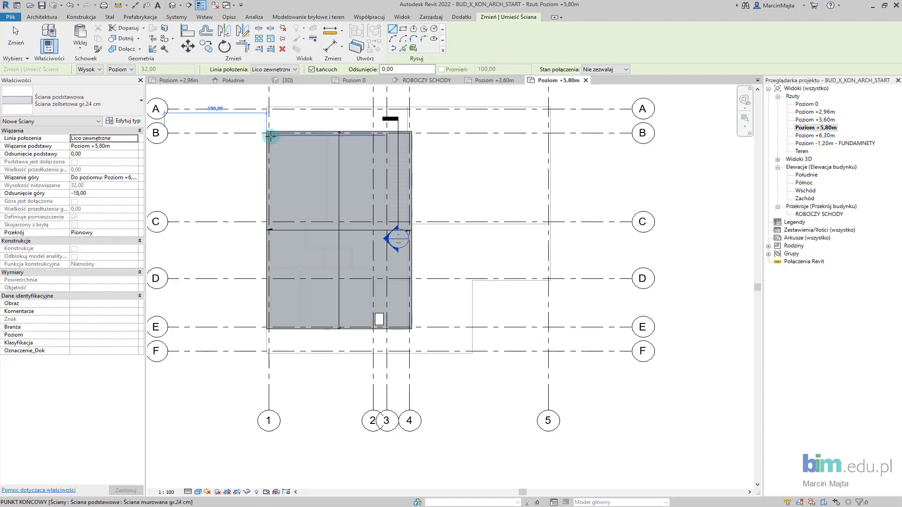
pyautogui.scroll(3, 271, 136)
pyautogui.scroll(2, 266, 132)
pyautogui.click(297, 147)
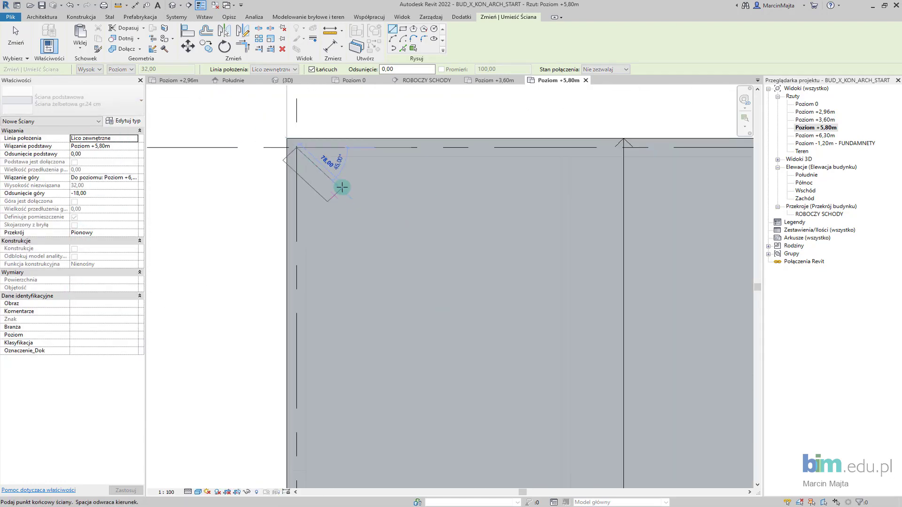
pyautogui.scroll(-1, 341, 187)
pyautogui.click(605, 69)
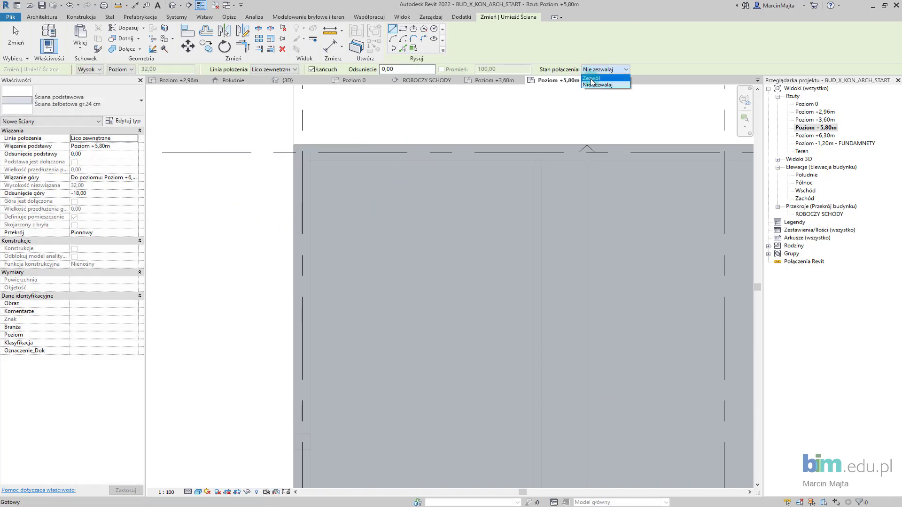
pyautogui.click(286, 71)
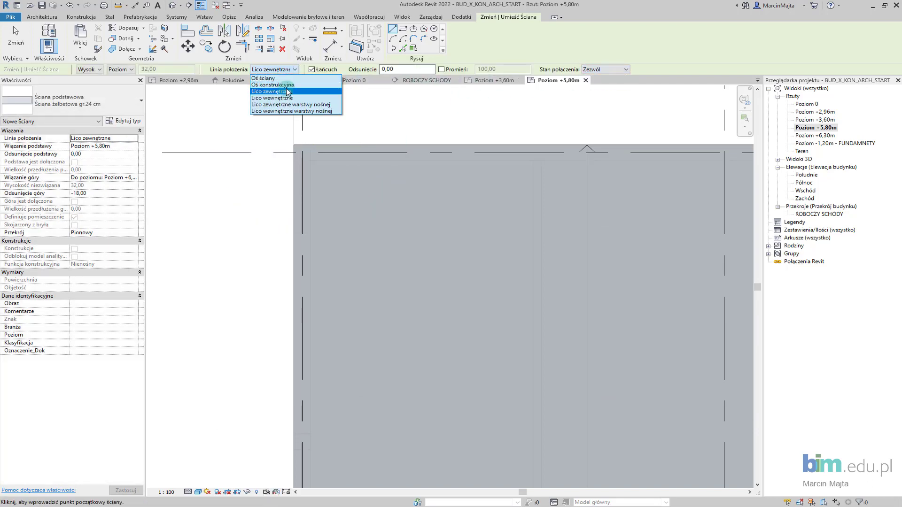
pyautogui.click(287, 85)
# Trace the walls from corner to corner along the slab's top, right and bottom edges, then finish
pyautogui.click(302, 152)
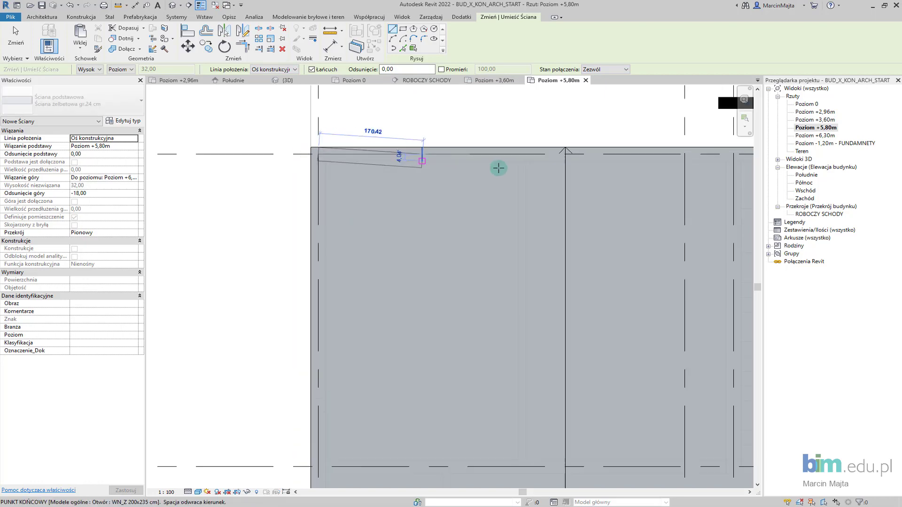
pyautogui.moveTo(498, 168); pyautogui.dragTo(309, 168, button='middle')
pyautogui.click(491, 161)
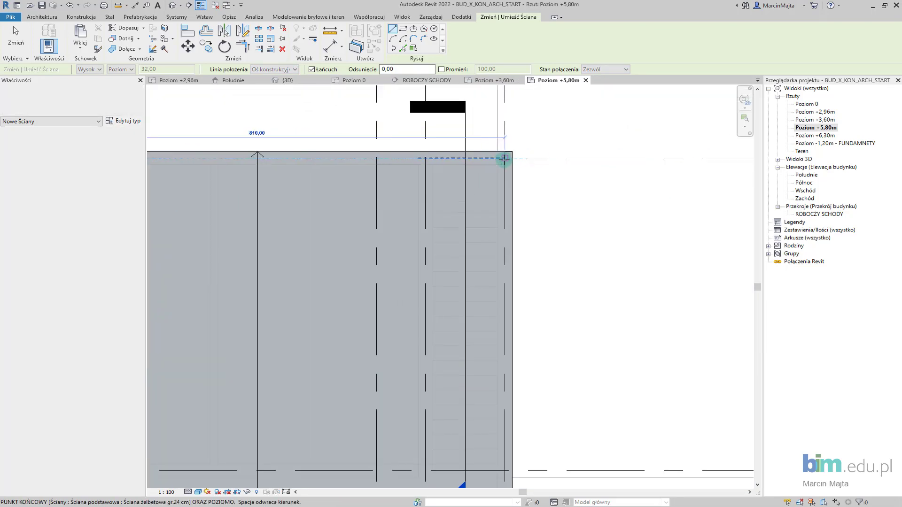
pyautogui.moveTo(447, 353); pyautogui.dragTo(447, 237, button='middle')
pyautogui.scroll(2, 447, 237)
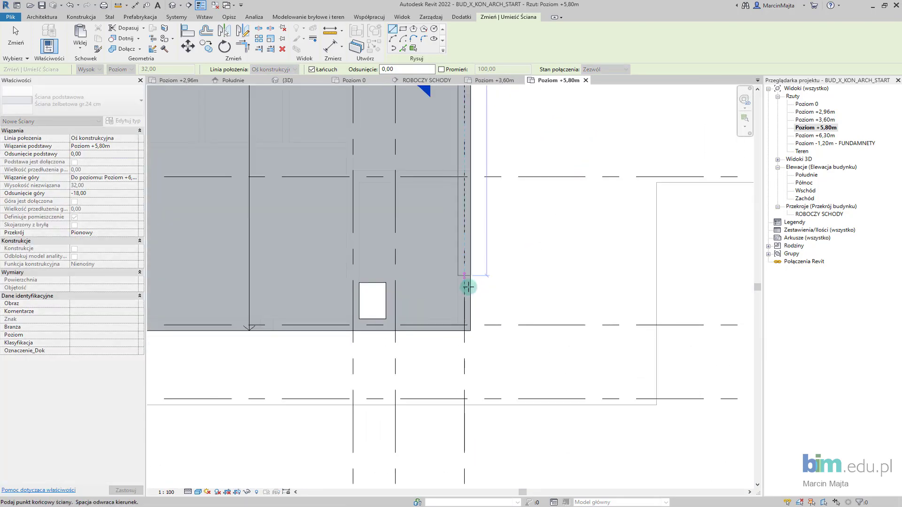
pyautogui.click(464, 325)
pyautogui.scroll(-2, 403, 246)
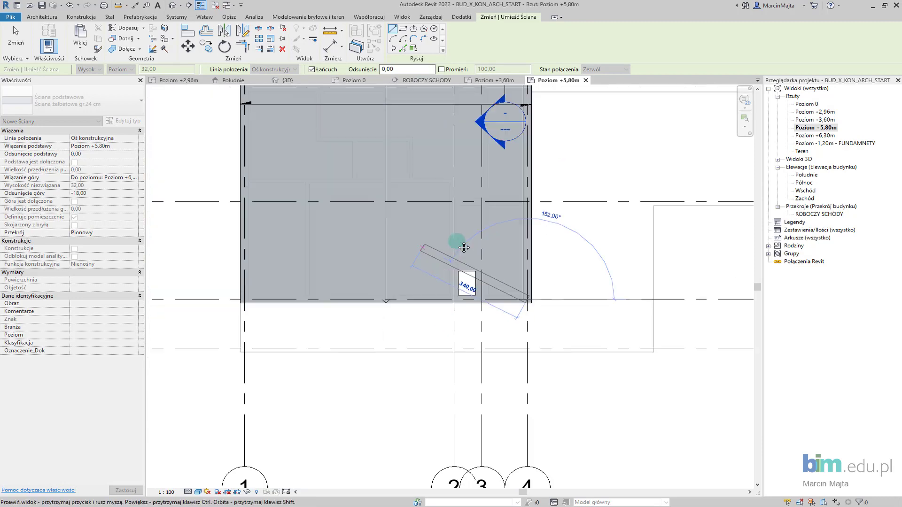
pyautogui.scroll(1, 339, 262)
pyautogui.scroll(1, 281, 297)
pyautogui.click(292, 310)
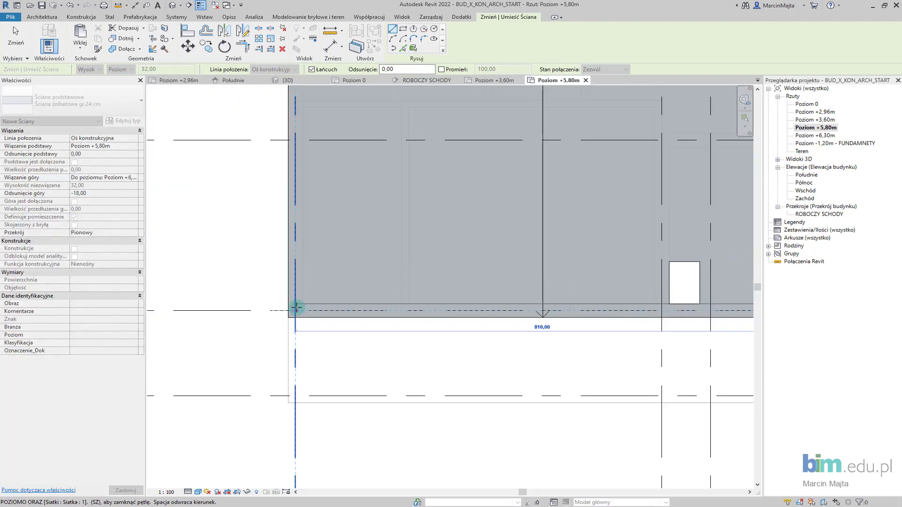
pyautogui.scroll(-2, 358, 238)
pyautogui.moveTo(350, 195); pyautogui.dragTo(346, 316, button='middle')
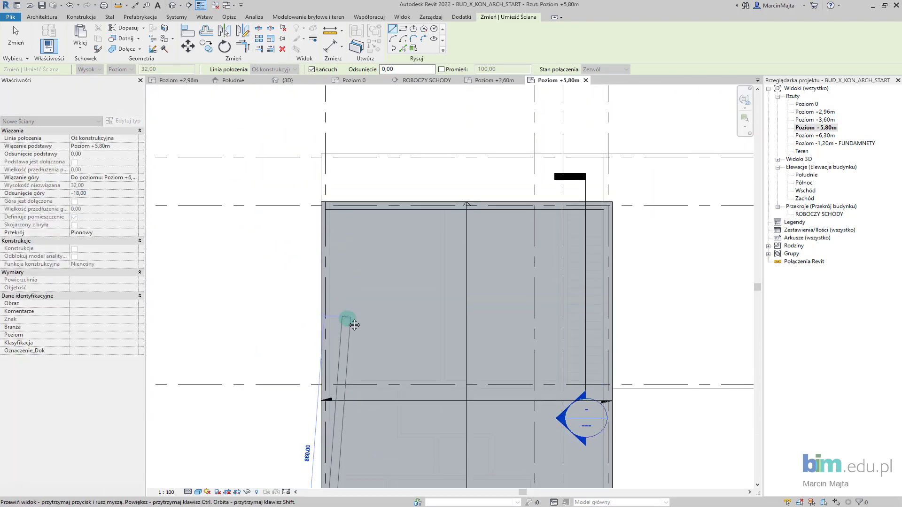
pyautogui.scroll(2, 296, 205)
pyautogui.scroll(1, 353, 209)
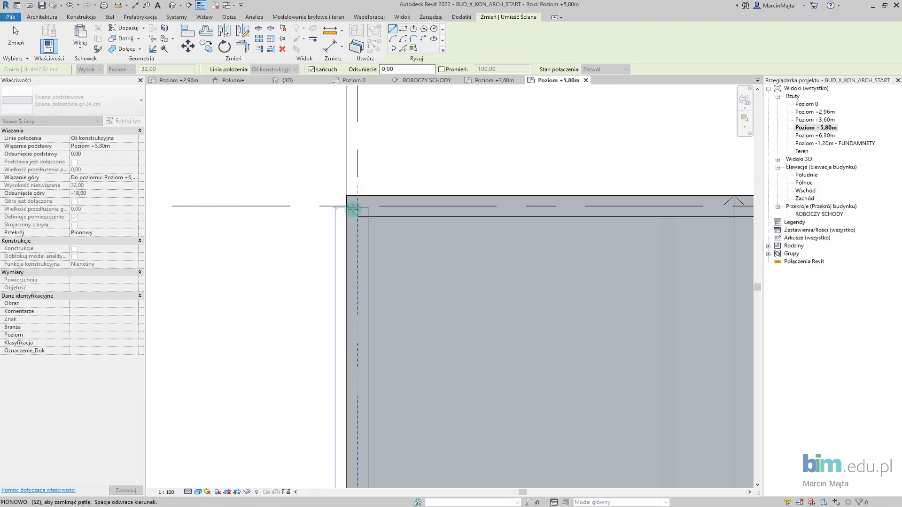
pyautogui.press('Escape')
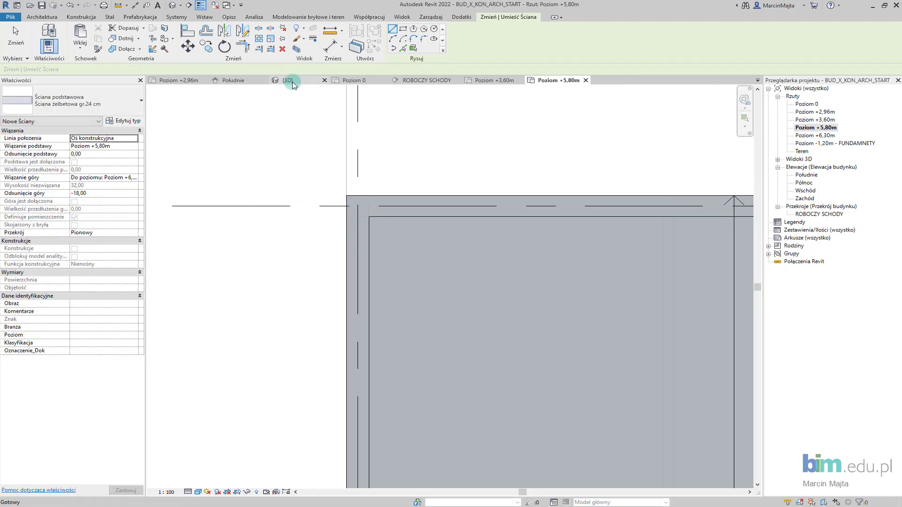
# In the 3D view, change the four parapet walls' Top Offset from -18,00 to 0,00 and review the house
pyautogui.click(289, 80)
pyautogui.scroll(3, 383, 173)
pyautogui.press('Tab')
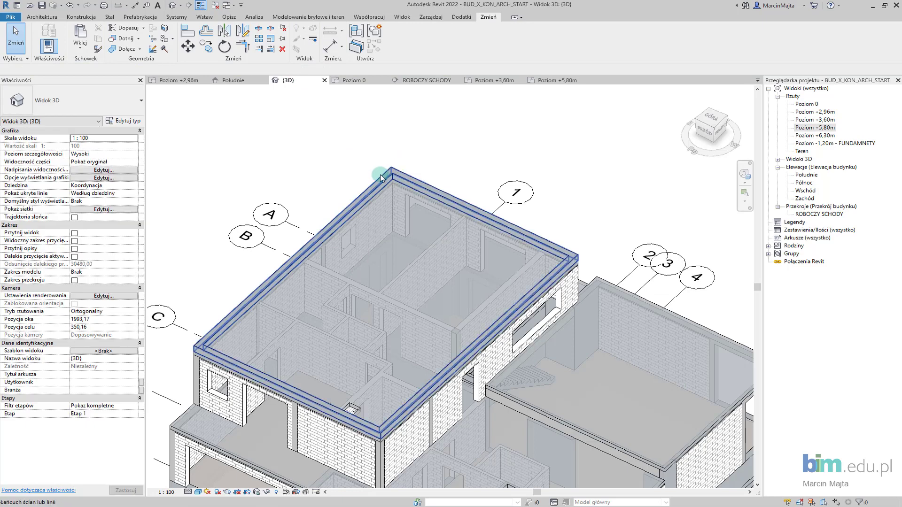
pyautogui.click(379, 174)
pyautogui.press('Escape')
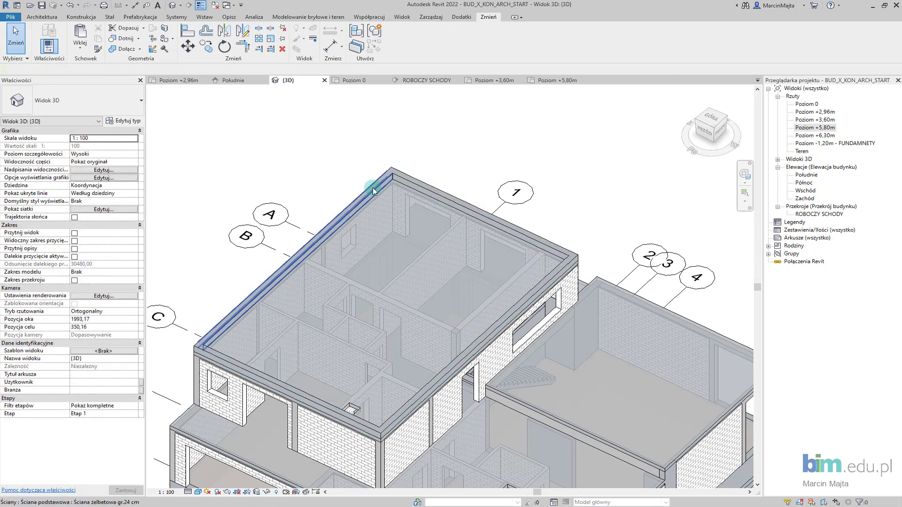
pyautogui.press('Tab')
pyautogui.click(376, 182)
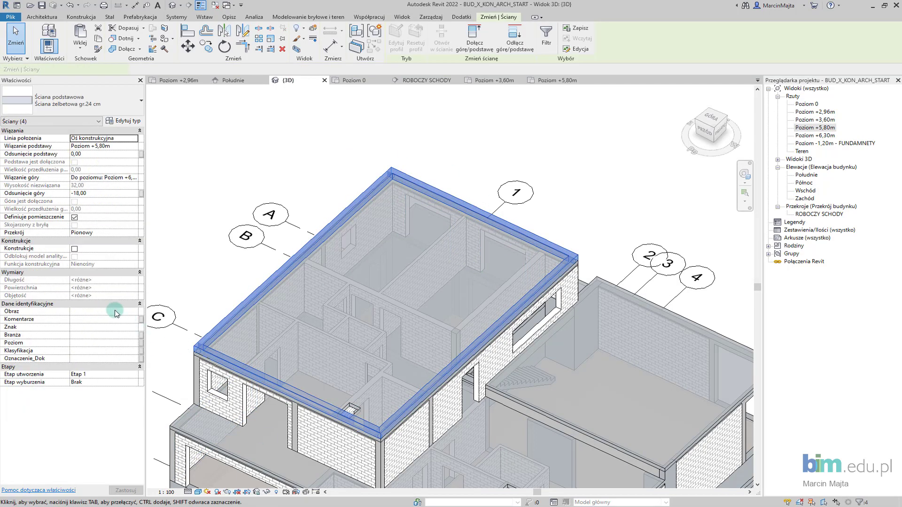
pyautogui.click(101, 195)
pyautogui.write('0')
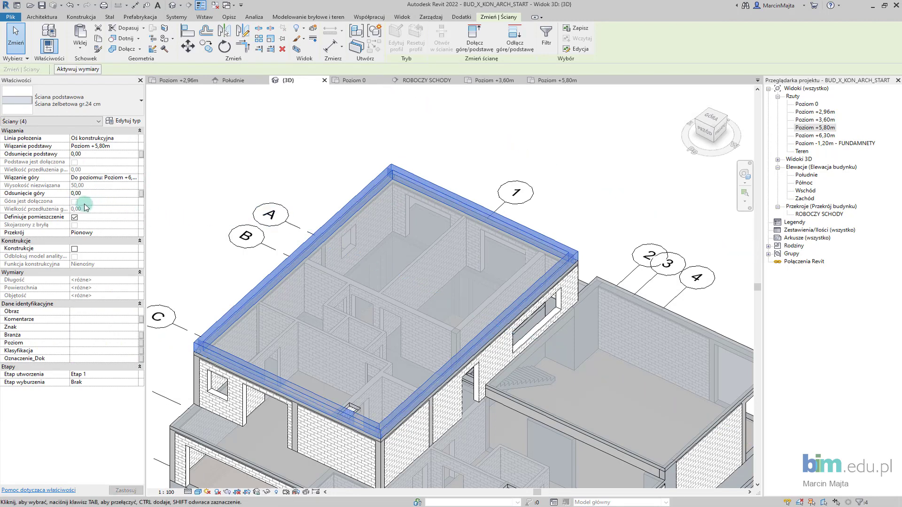
pyautogui.click(306, 167)
pyautogui.moveTo(368, 258)
pyautogui.keyDown('shift'); pyautogui.mouseDown(button='middle')
pyautogui.moveTo(419, 298)
pyautogui.moveTo(491, 248)
pyautogui.moveTo(410, 406)
pyautogui.moveTo(458, 330)
pyautogui.moveTo(432, 447)
pyautogui.moveTo(445, 416)
pyautogui.moveTo(448, 436)
pyautogui.mouseUp(button='middle'); pyautogui.keyUp('shift')
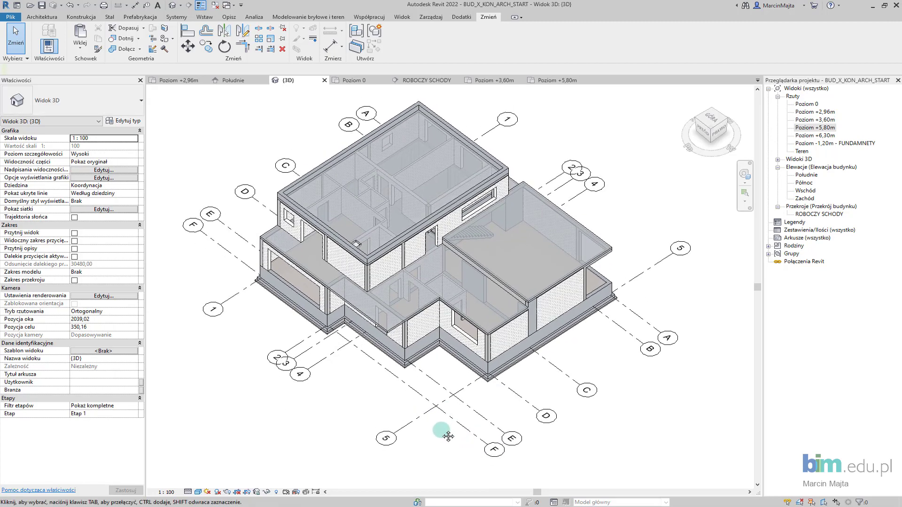